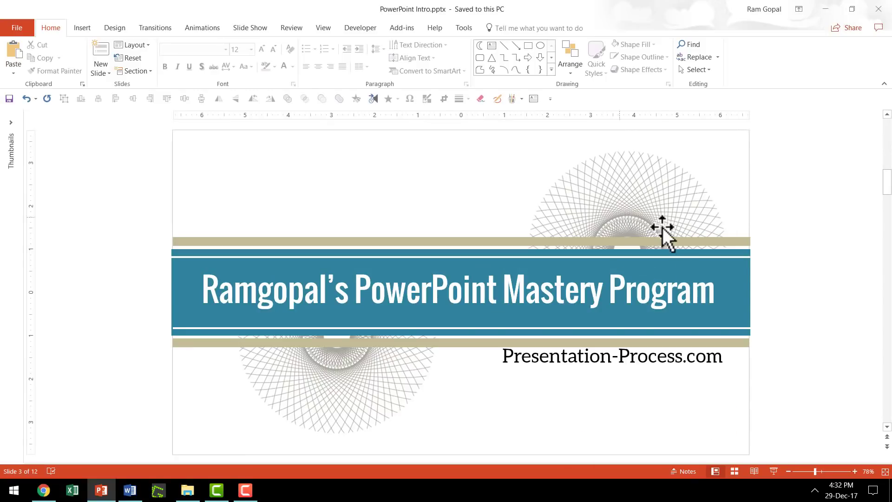
- Scroll the slide pane from slide 3 down to blank slide 4
{"action": "scroll", "coordinate": [663, 251], "scroll_direction": "down", "scroll_amount": 1}
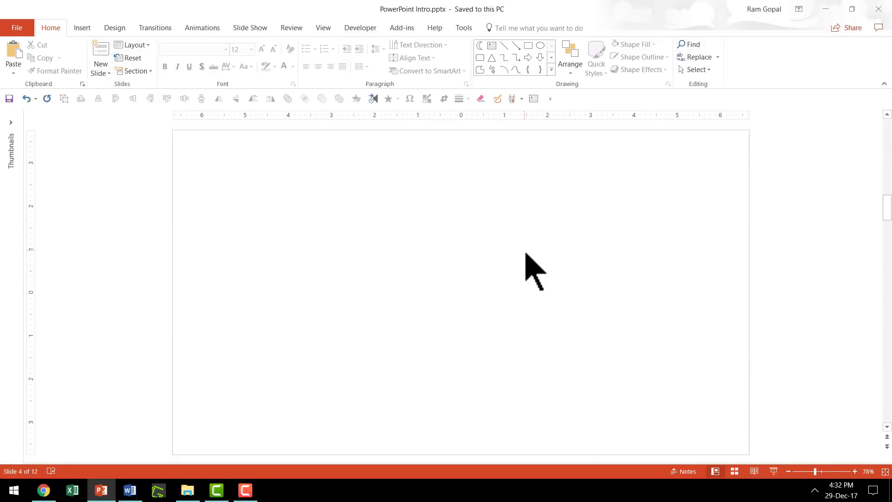
- Draw a rectangle near the slide centre and size it to 2" high by 2" wide
{"action": "left_click", "coordinate": [551, 70]}
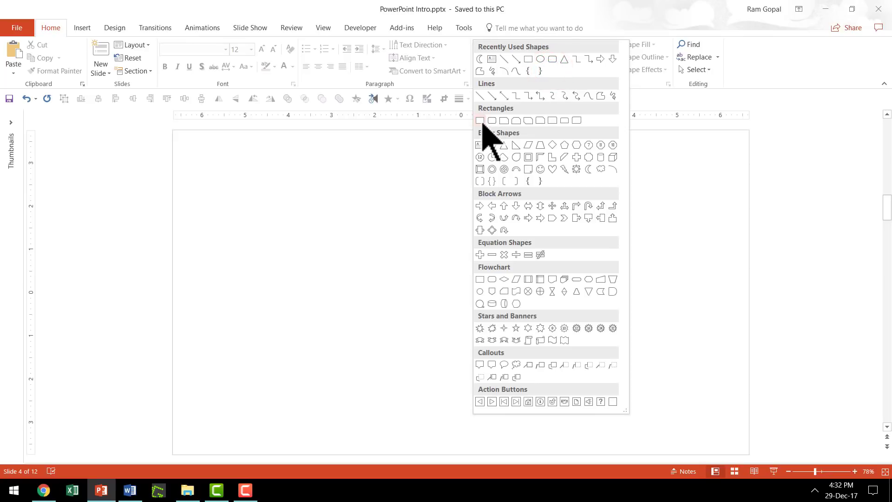
{"action": "left_click", "coordinate": [481, 120]}
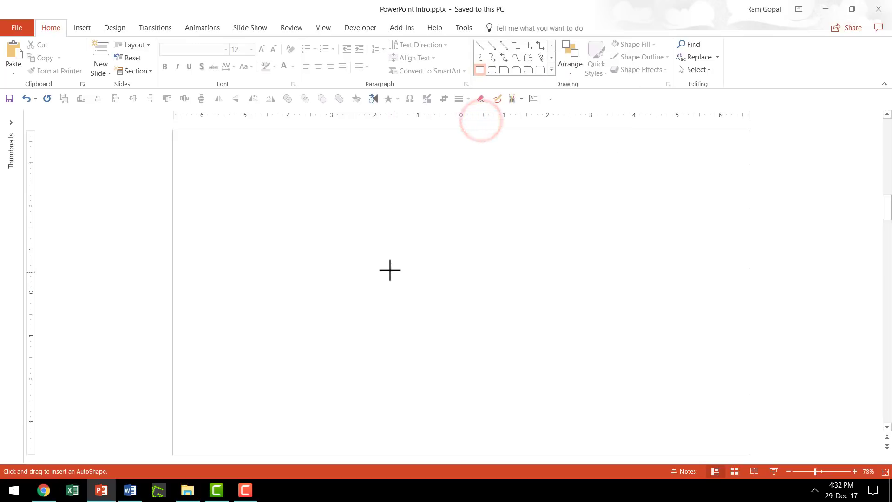
{"action": "left_click_drag", "start_coordinate": [389, 253], "coordinate": [472, 336]}
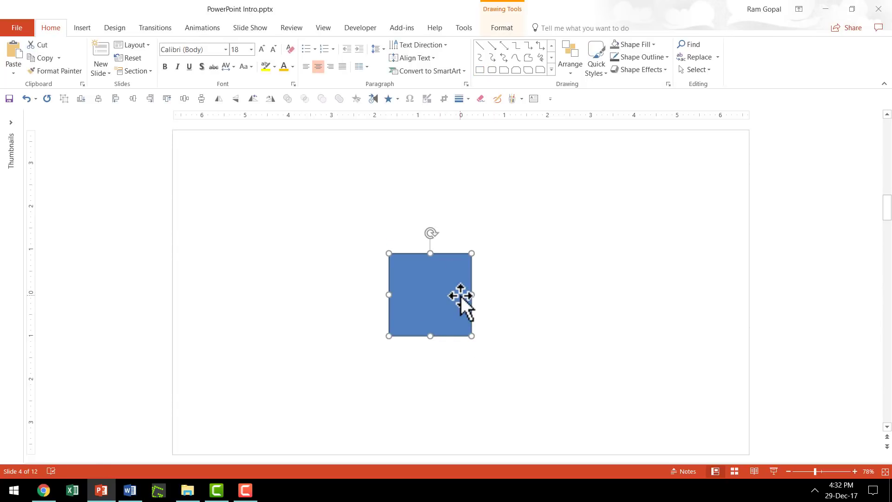
{"action": "left_click", "coordinate": [501, 27]}
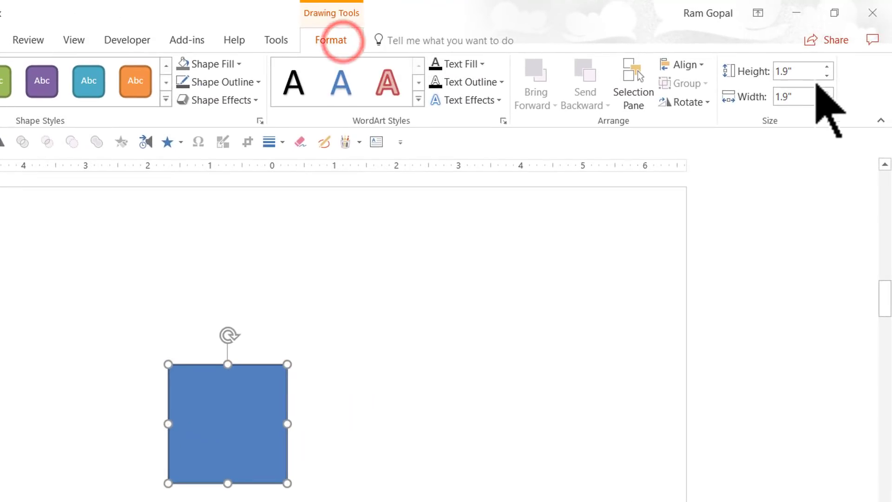
{"action": "left_click", "coordinate": [814, 73]}
{"action": "key", "text": "BackSpace"}
{"action": "type", "text": "2"}
{"action": "left_click", "coordinate": [800, 96]}
{"action": "key", "text": "BackSpace"}
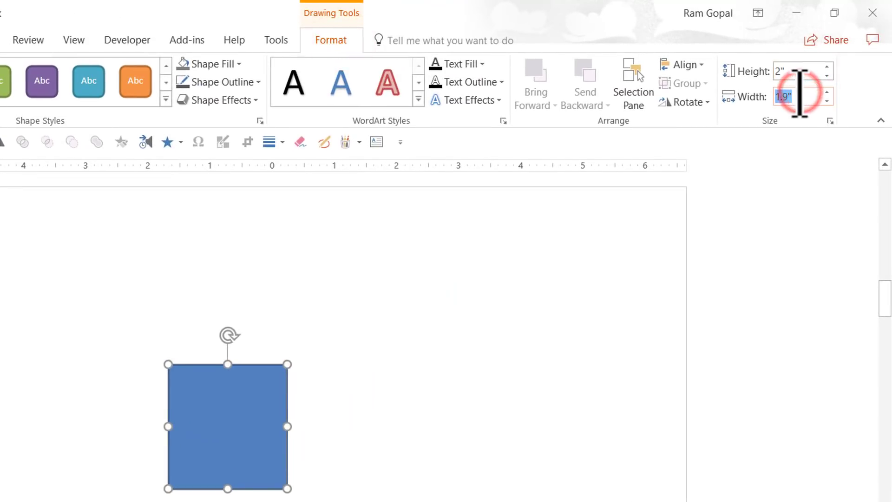
{"action": "type", "text": "2"}
{"action": "key", "text": "Return"}
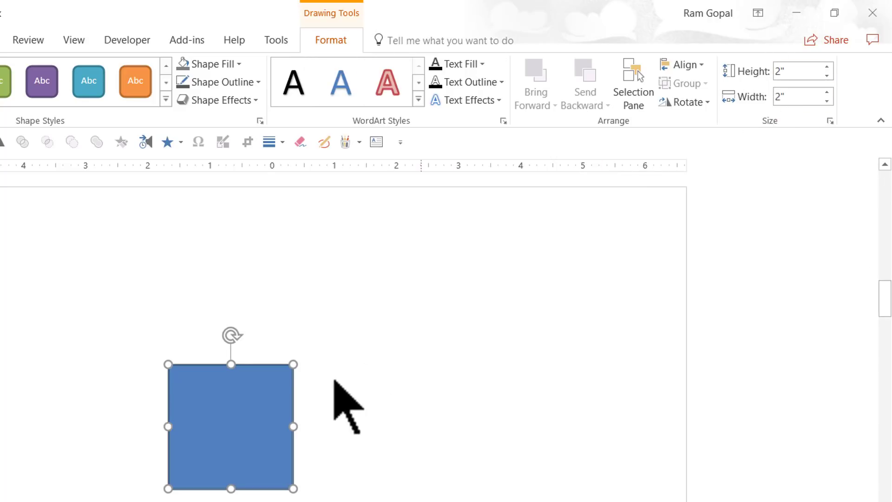
- Remove the square's outline and fill it with teal
{"action": "left_click", "coordinate": [236, 82]}
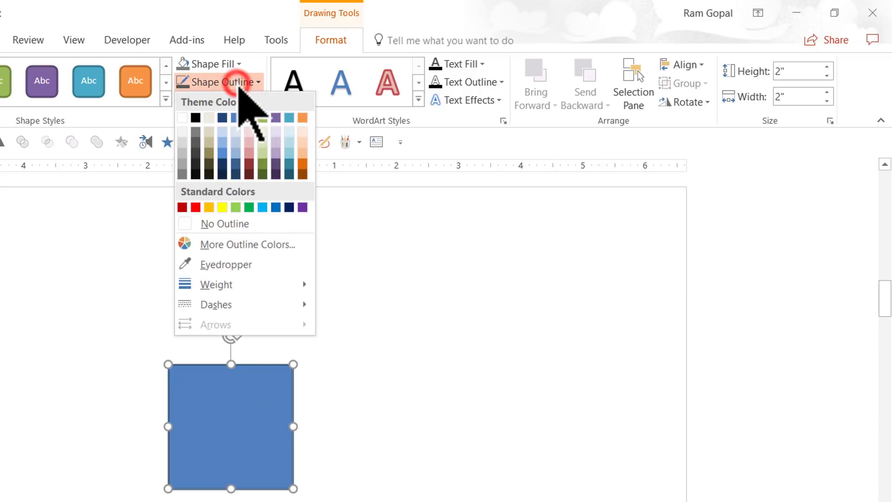
{"action": "left_click", "coordinate": [219, 225]}
{"action": "left_click", "coordinate": [217, 66]}
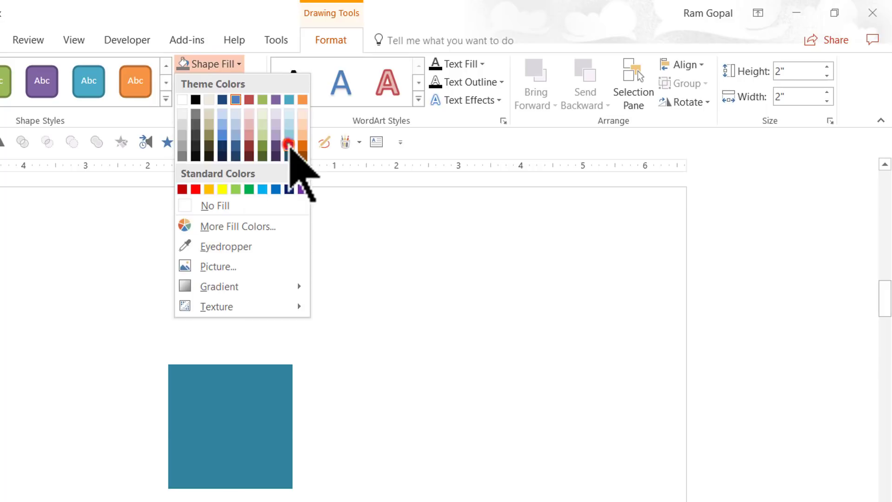
{"action": "left_click", "coordinate": [288, 144]}
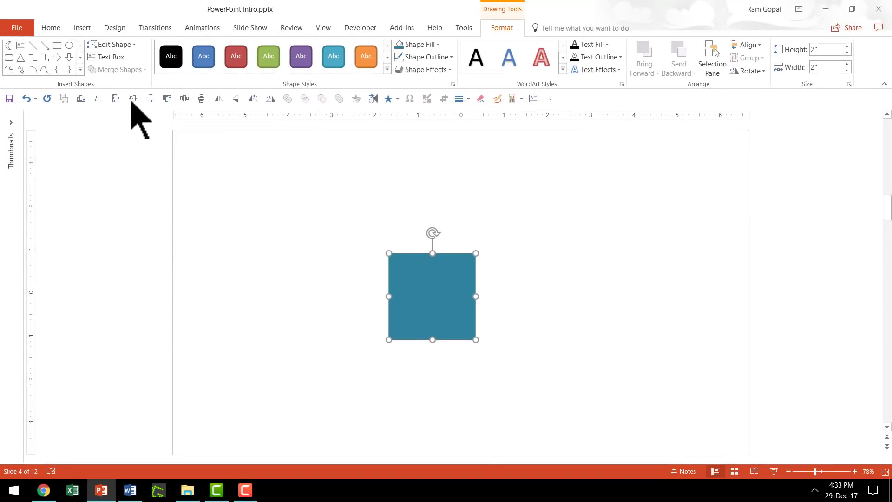
- Apply Align Center and Align Middle to the teal square, then deselect it
{"action": "left_click", "coordinate": [51, 27]}
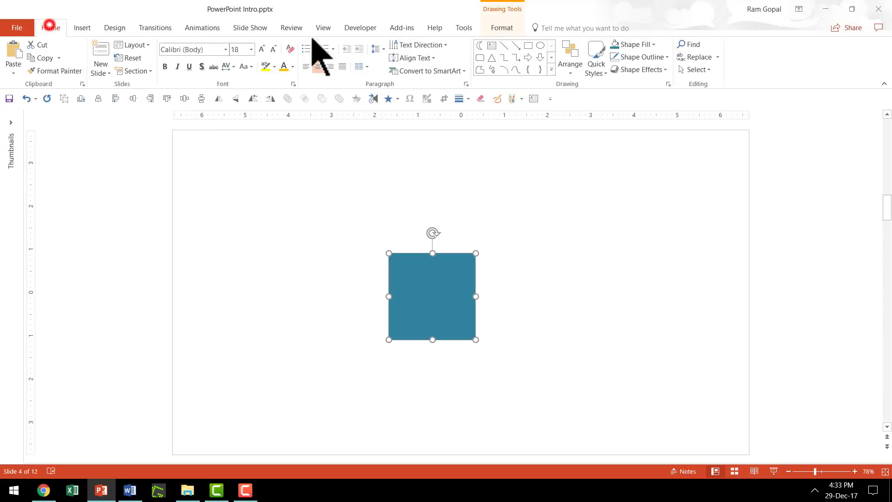
{"action": "left_click", "coordinate": [575, 62]}
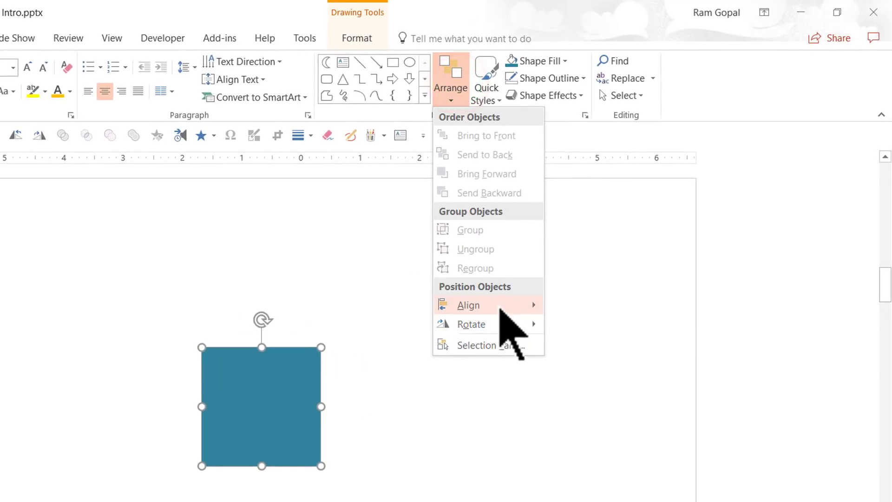
{"action": "left_click", "coordinate": [589, 234]}
{"action": "left_click", "coordinate": [592, 327]}
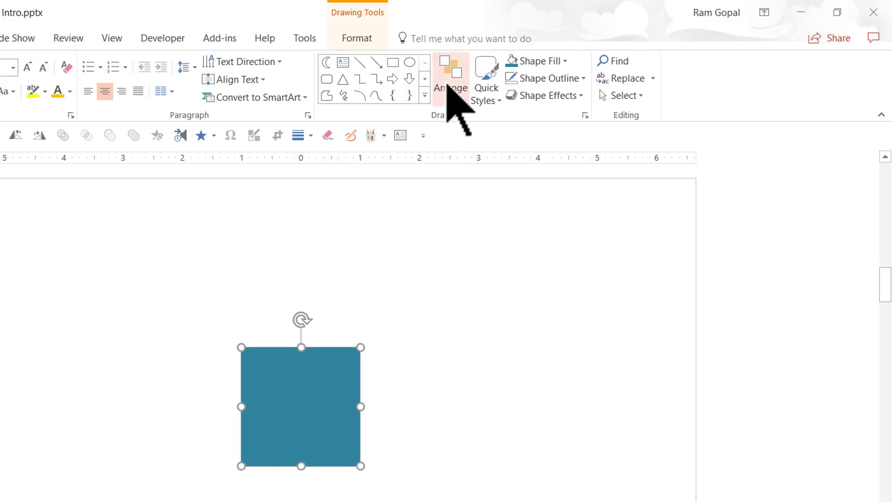
{"action": "left_click", "coordinate": [449, 81]}
{"action": "mouse_move", "coordinate": [477, 307]}
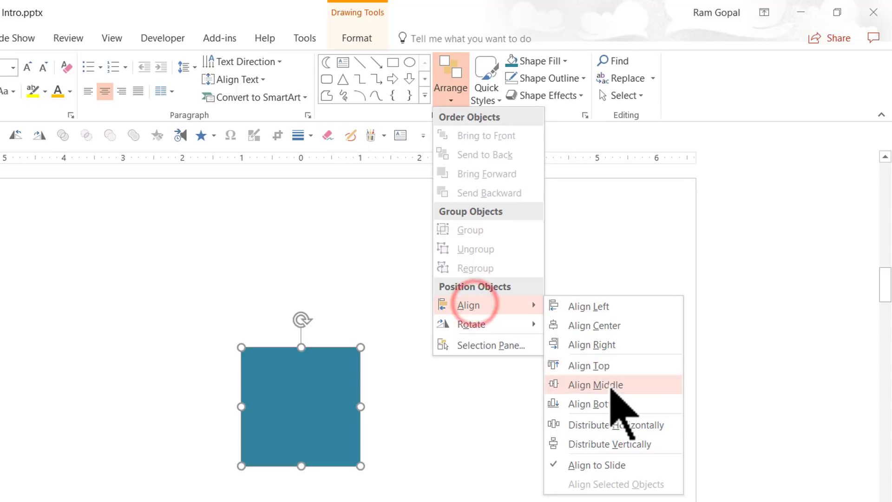
{"action": "left_click", "coordinate": [609, 386]}
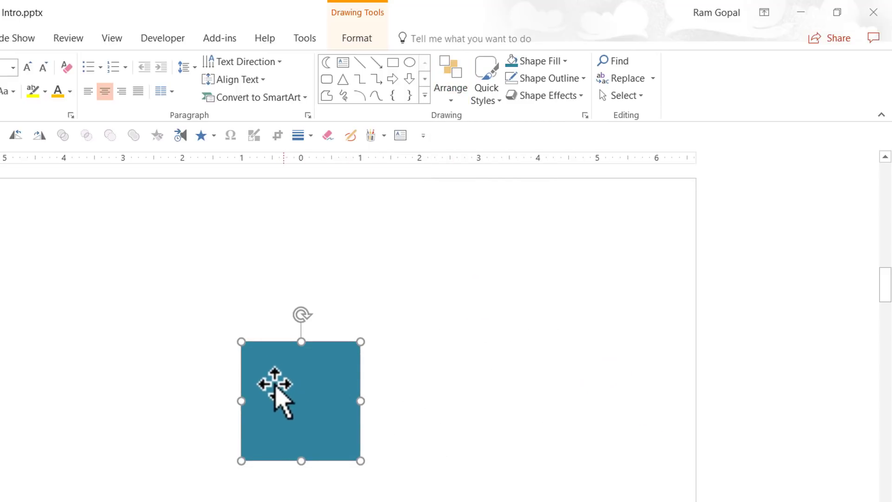
{"action": "left_click", "coordinate": [403, 379]}
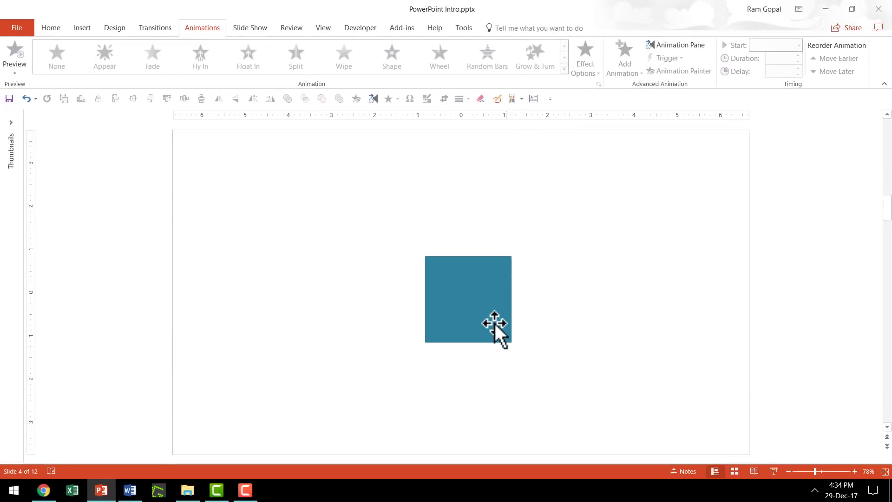
- Apply the Basic Zoom entrance effect to the teal square
{"action": "left_click", "coordinate": [487, 298]}
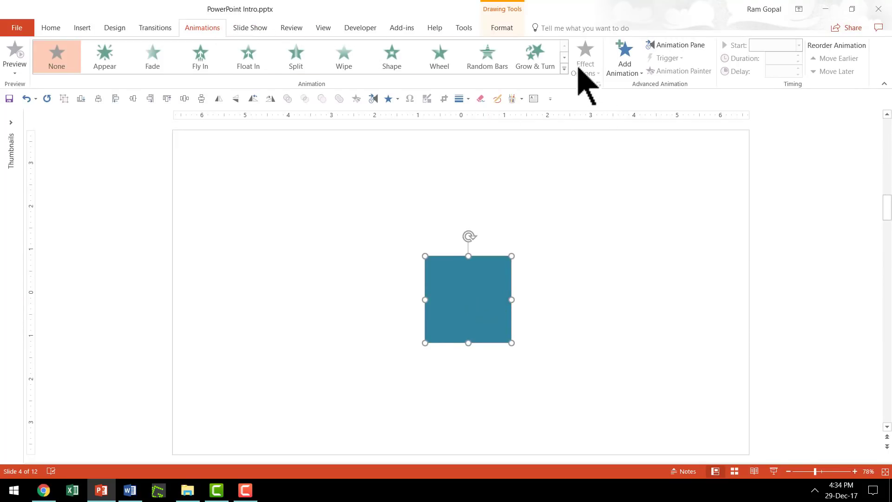
{"action": "left_click", "coordinate": [565, 69]}
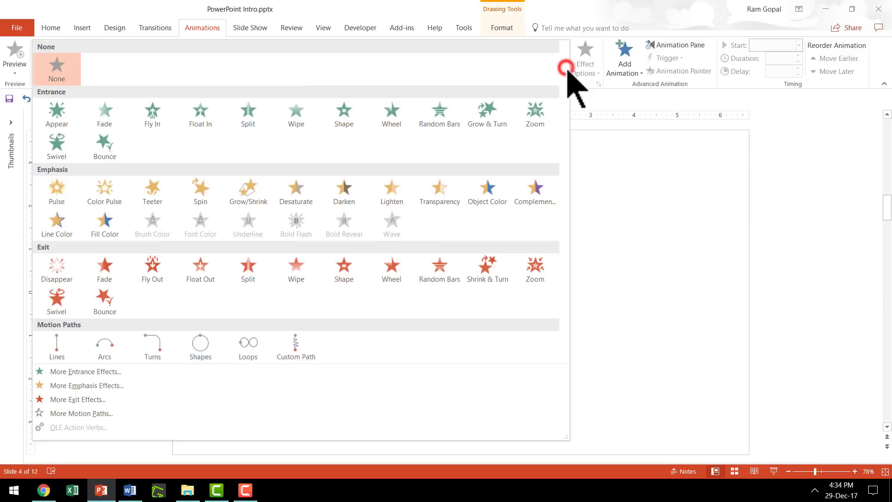
{"action": "left_click", "coordinate": [101, 372]}
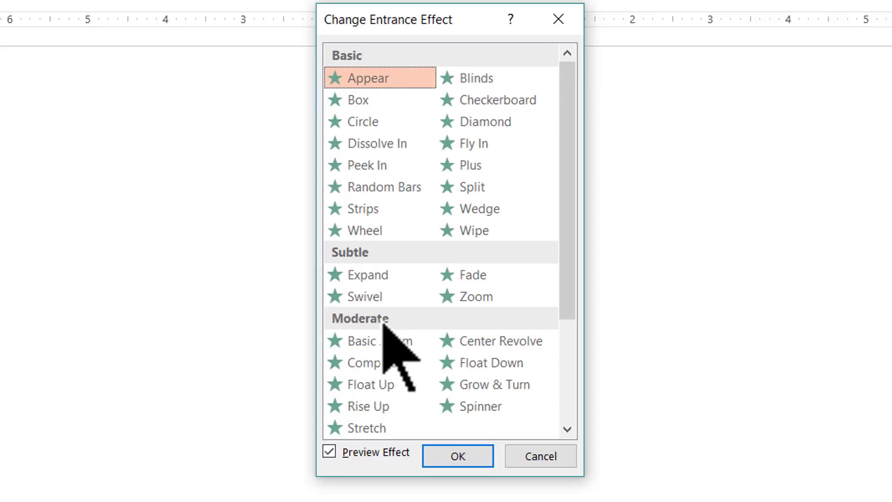
{"action": "left_click", "coordinate": [393, 342]}
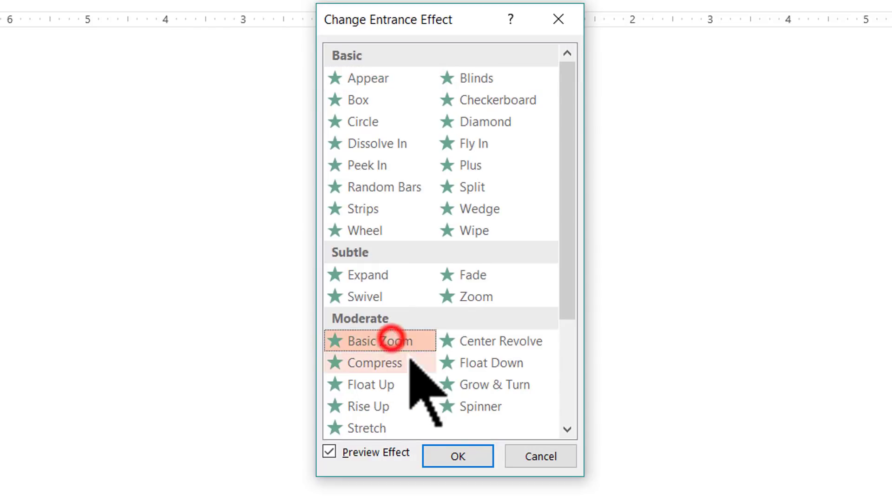
{"action": "left_click", "coordinate": [458, 456]}
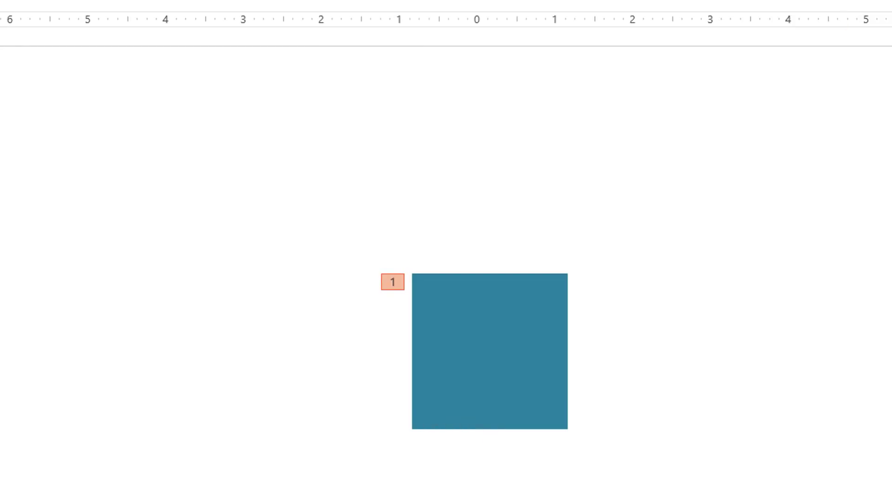
- Preview the square's zoom entrance in Slide Show, then return to editing
{"action": "left_click", "coordinate": [788, 482]}
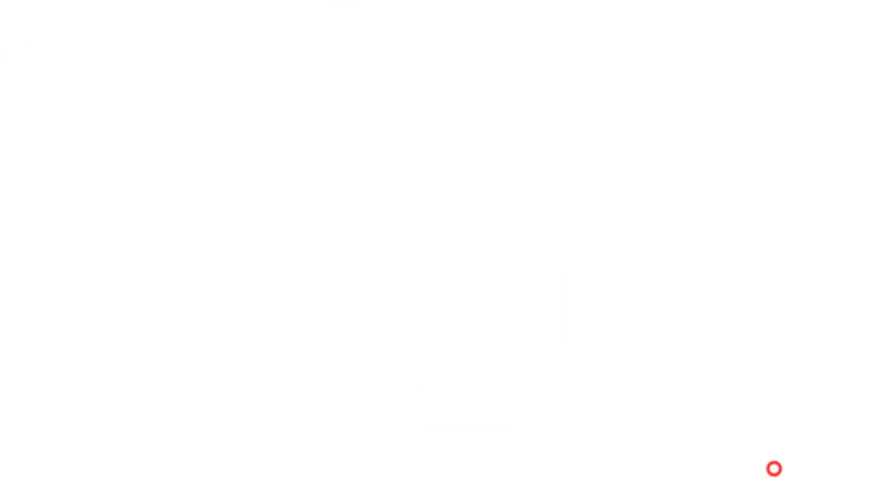
{"action": "left_click", "coordinate": [824, 386]}
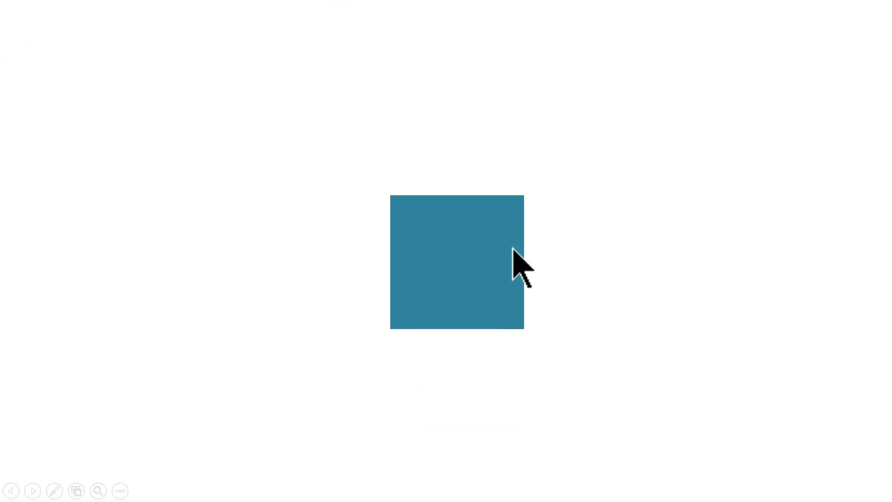
{"action": "key", "text": "Escape"}
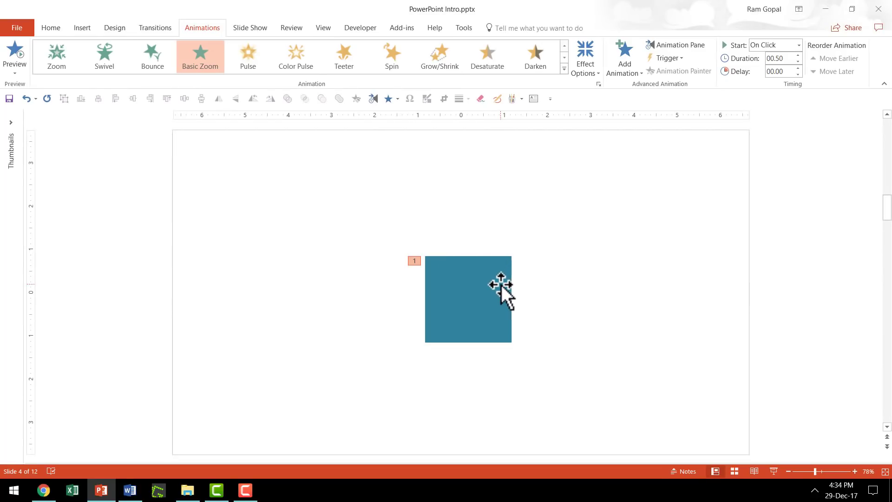
- Set the zoom effect option to Out and show the Animation Pane
{"action": "left_click", "coordinate": [586, 51]}
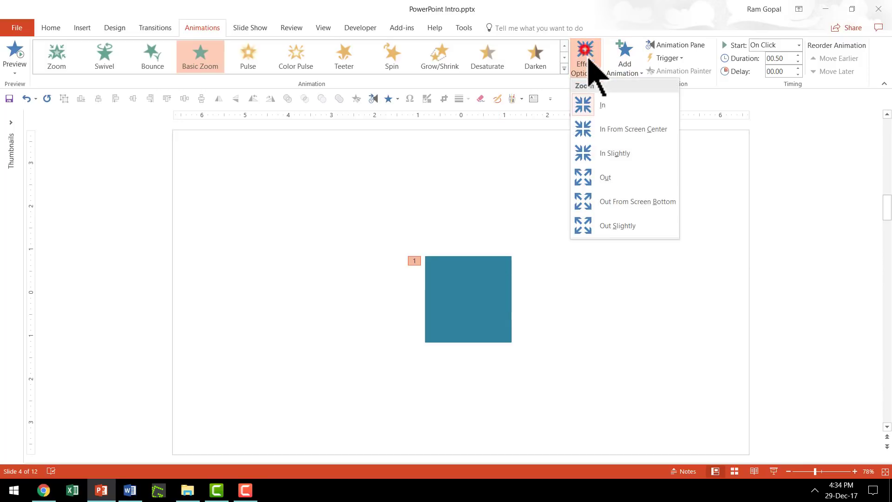
{"action": "left_click", "coordinate": [602, 179]}
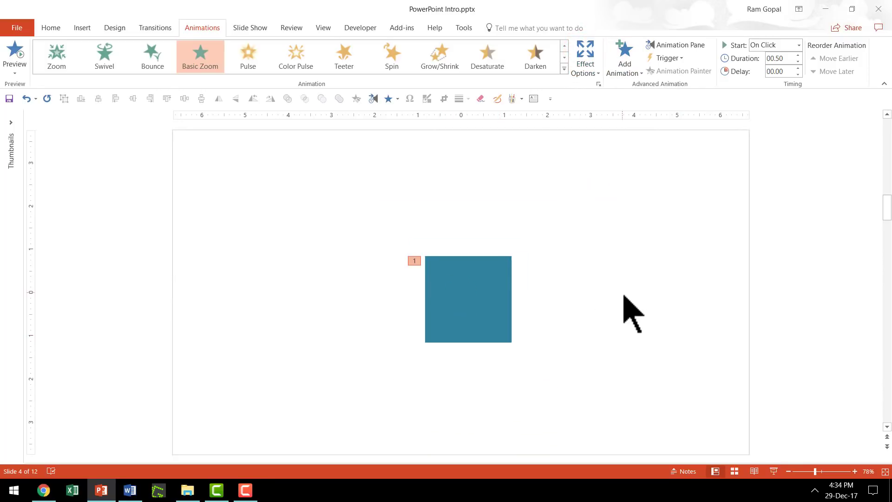
{"action": "left_click", "coordinate": [471, 290]}
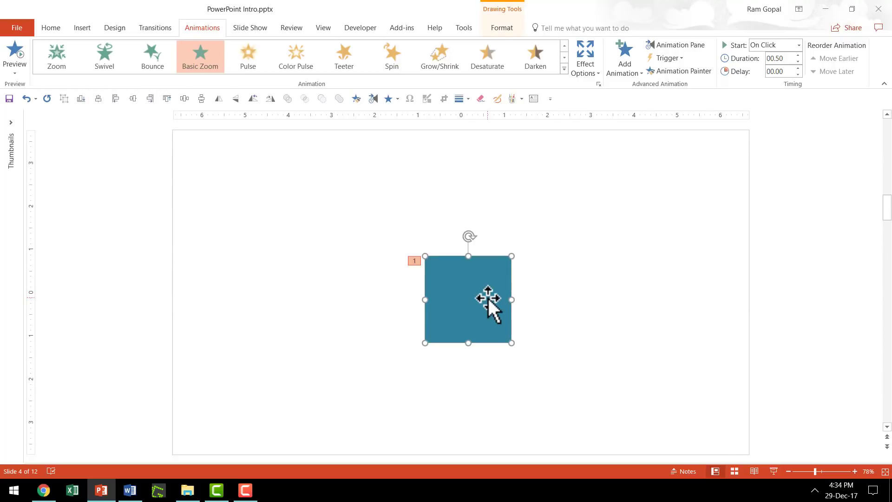
{"action": "left_click", "coordinate": [682, 44]}
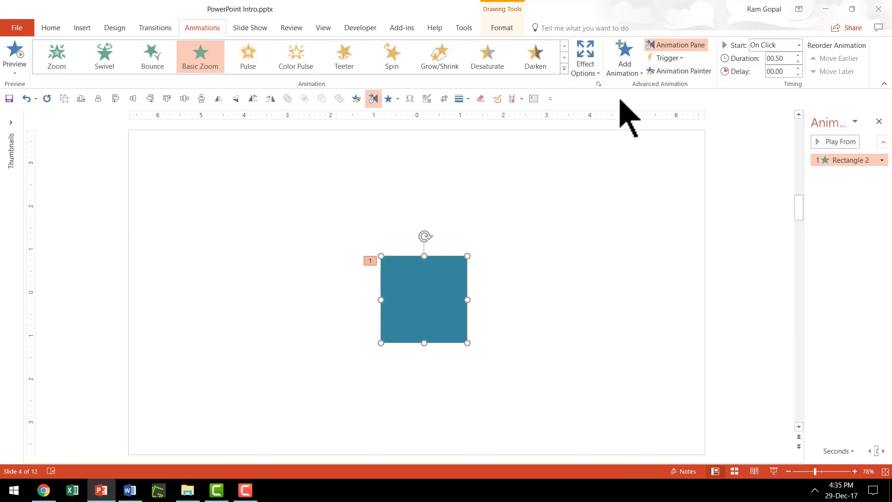
- Add a Spin emphasis to the square and reduce its duration to 00.50
{"action": "left_click", "coordinate": [625, 56]}
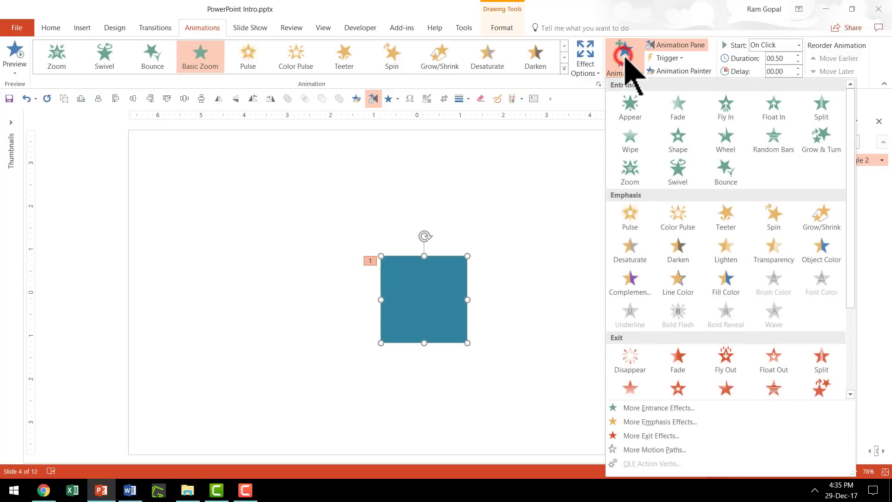
{"action": "left_click", "coordinate": [779, 219]}
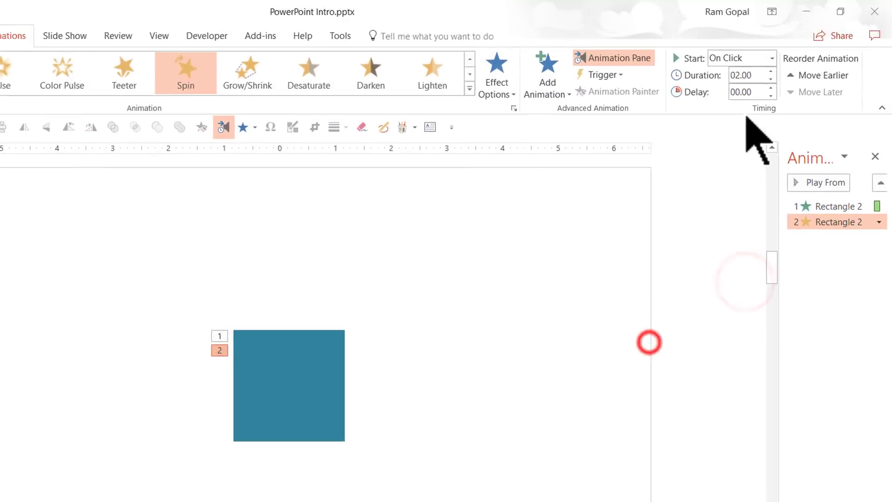
{"action": "left_click", "coordinate": [773, 78]}
{"action": "left_click", "coordinate": [774, 78]}
{"action": "left_click", "coordinate": [774, 78]}
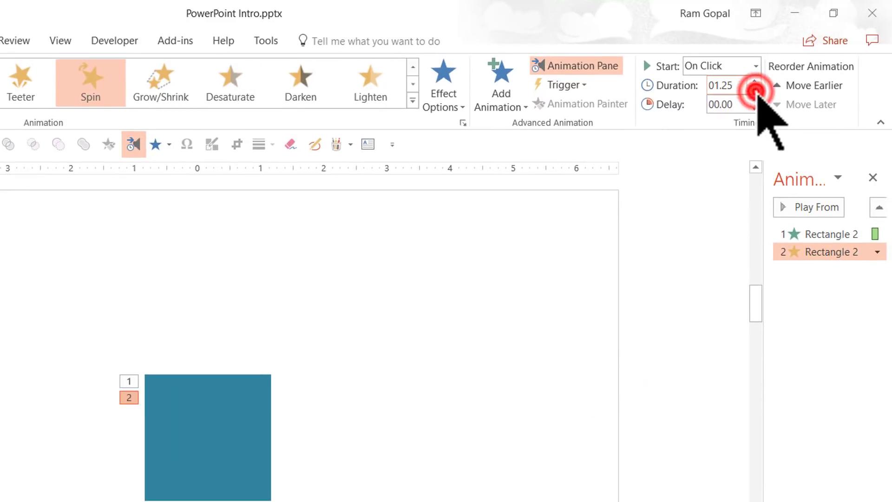
{"action": "left_click", "coordinate": [755, 90]}
{"action": "left_click", "coordinate": [754, 91]}
{"action": "left_click", "coordinate": [754, 90]}
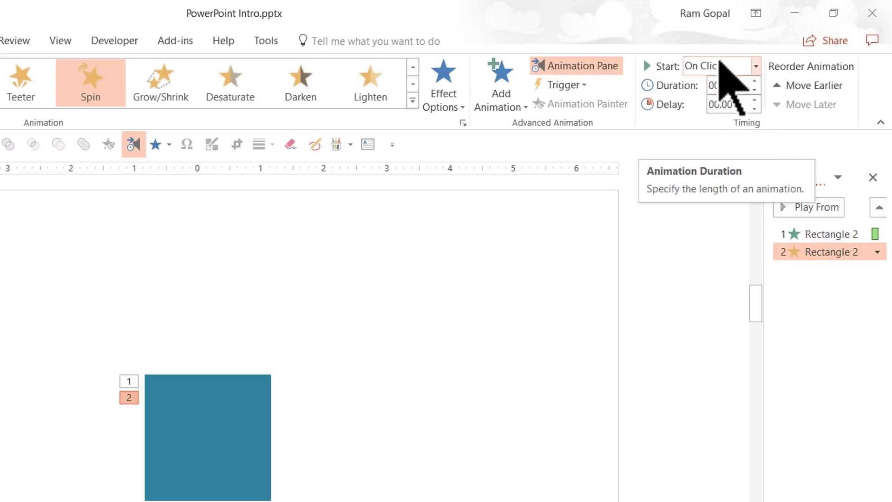
- Set the Spin to start With Previous and preview the square's animations
{"action": "left_click", "coordinate": [715, 66]}
{"action": "left_click", "coordinate": [716, 101]}
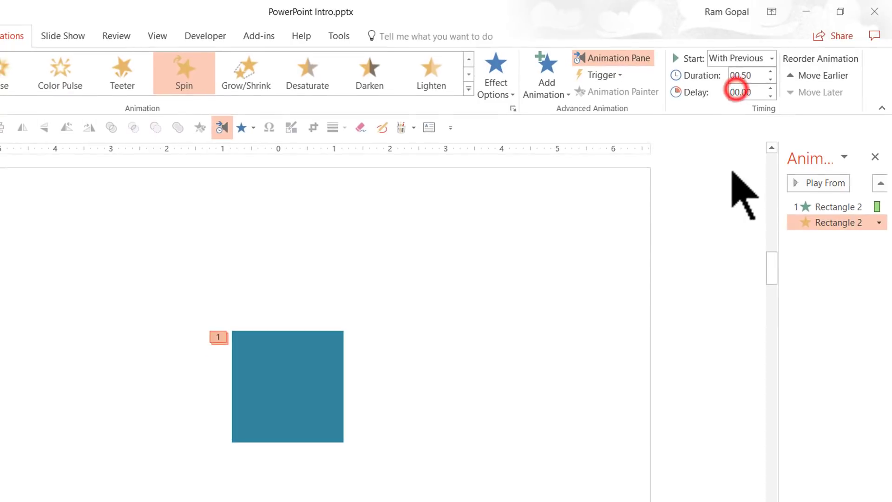
{"action": "left_click", "coordinate": [817, 205]}
{"action": "left_click", "coordinate": [825, 183]}
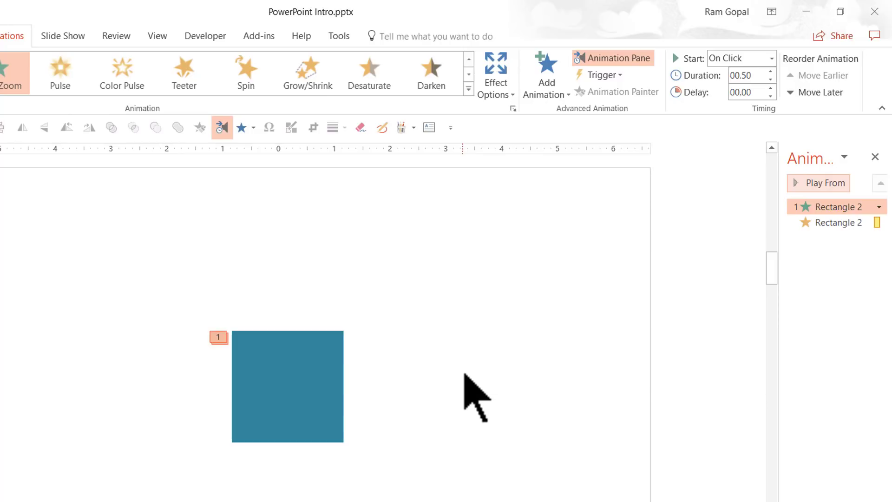
{"action": "left_click", "coordinate": [325, 367]}
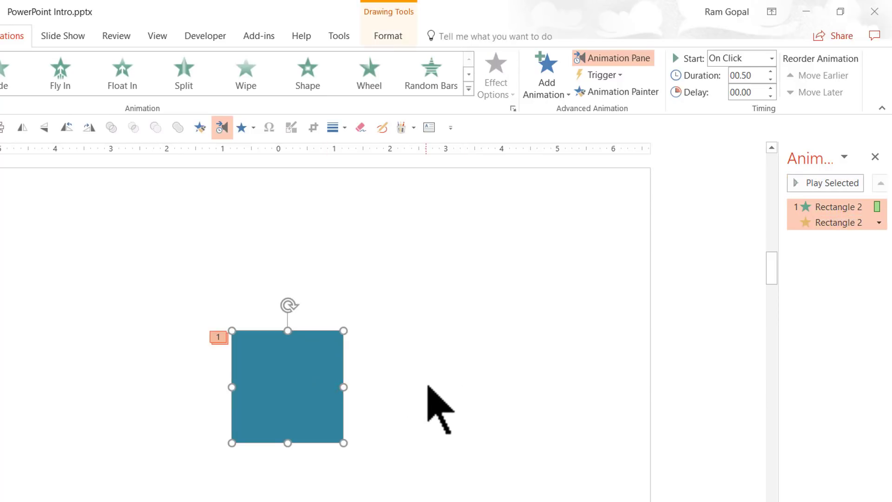
- Duplicate the teal square with Ctrl+D and delete the copy's two animations
{"action": "key", "text": "ctrl+d"}
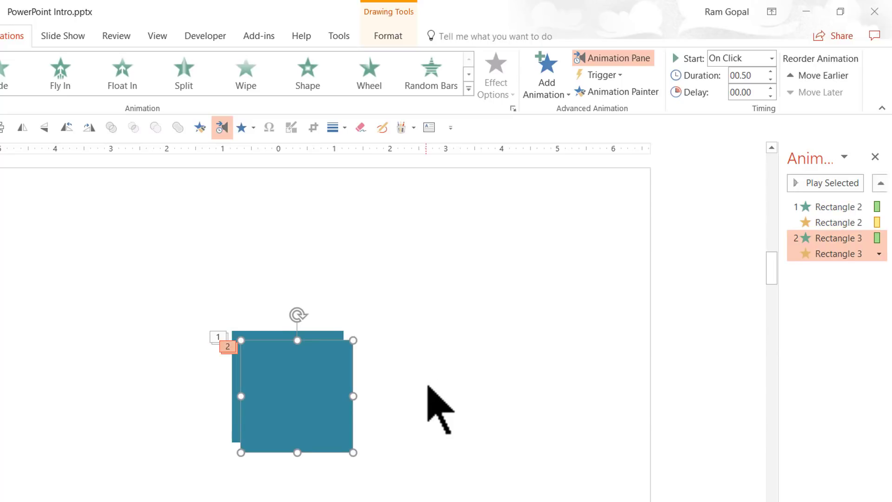
{"action": "left_click", "coordinate": [827, 238]}
{"action": "left_click", "coordinate": [829, 255], "text": "shift"}
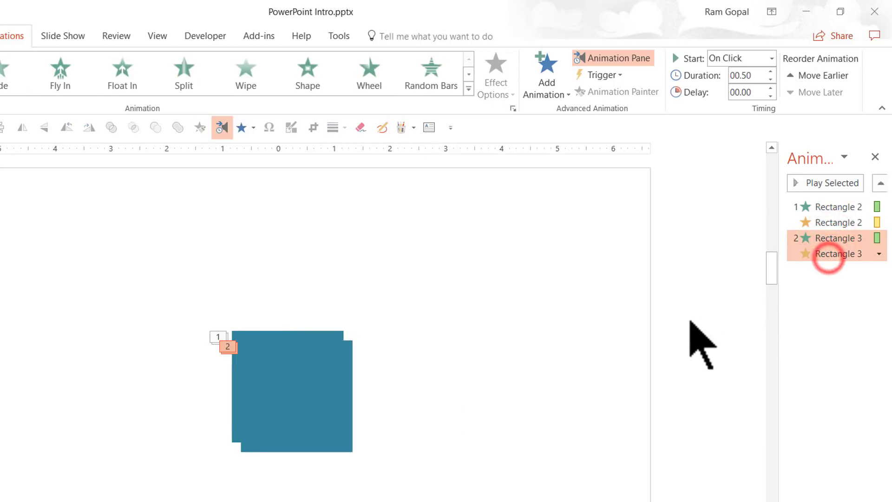
{"action": "key", "text": "Delete"}
- Line the copy up over the original and stretch it to both slide edges
{"action": "left_click", "coordinate": [312, 377]}
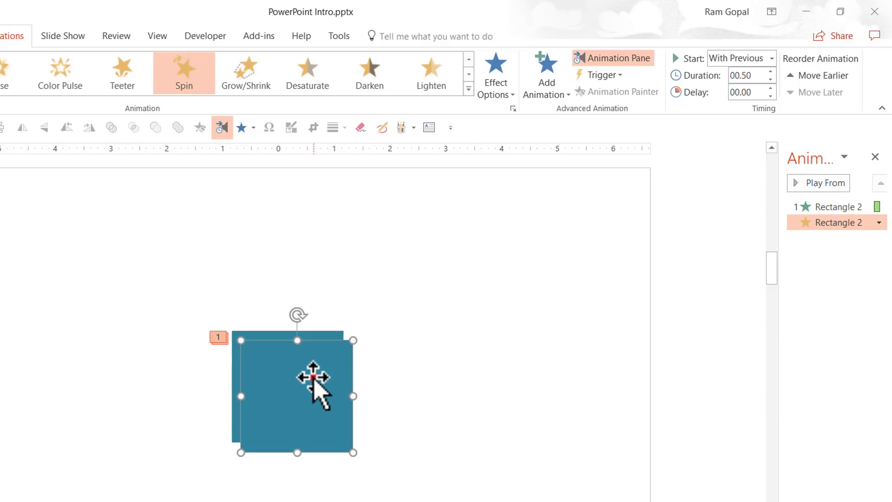
{"action": "left_click_drag", "start_coordinate": [302, 382], "coordinate": [297, 370]}
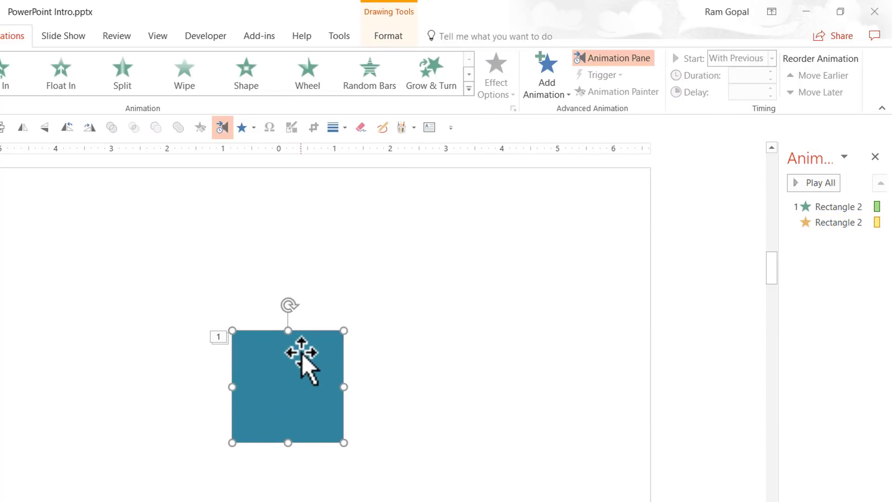
{"action": "left_click_drag", "start_coordinate": [231, 387], "coordinate": [0, 395]}
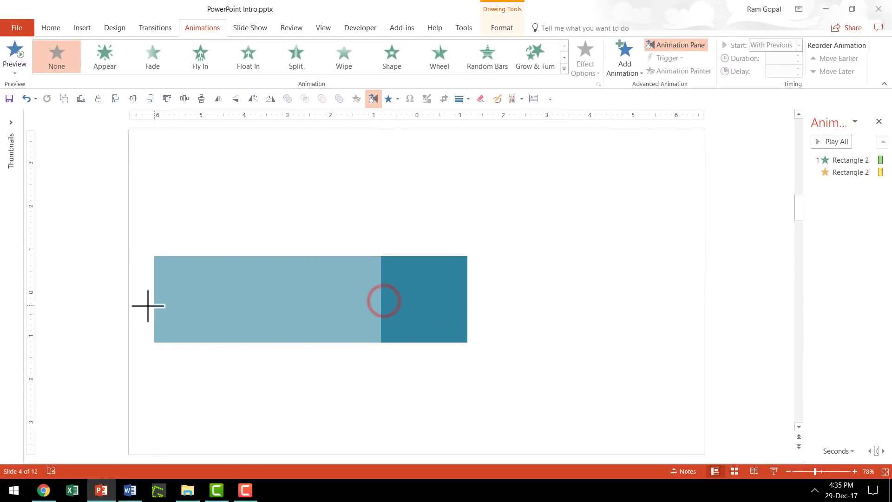
{"action": "left_click_drag", "start_coordinate": [148, 305], "coordinate": [129, 308]}
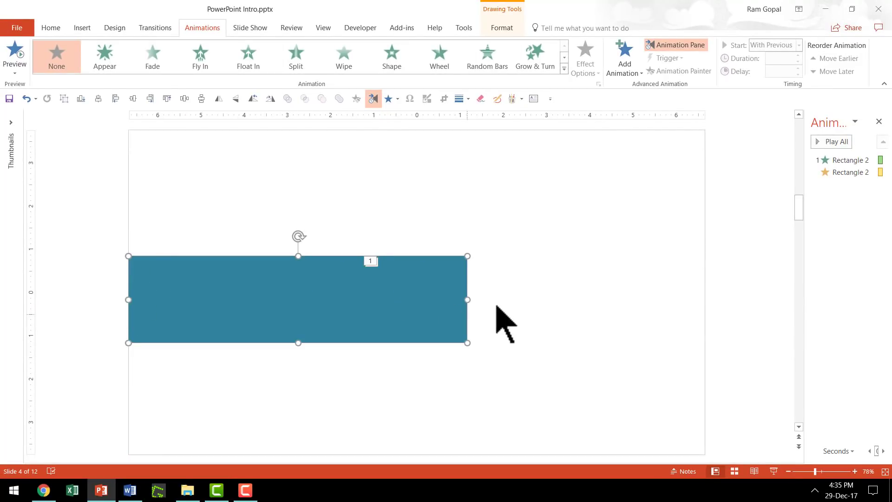
{"action": "left_click_drag", "start_coordinate": [467, 301], "coordinate": [703, 312]}
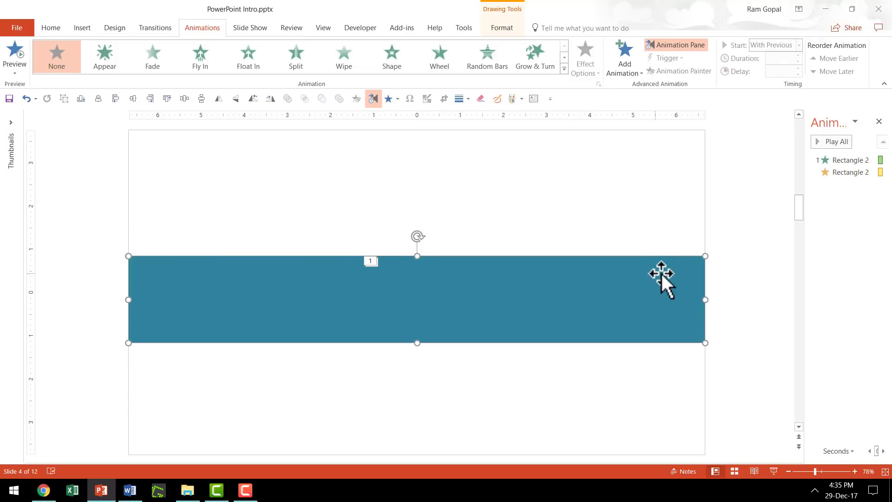
{"action": "left_click", "coordinate": [646, 273]}
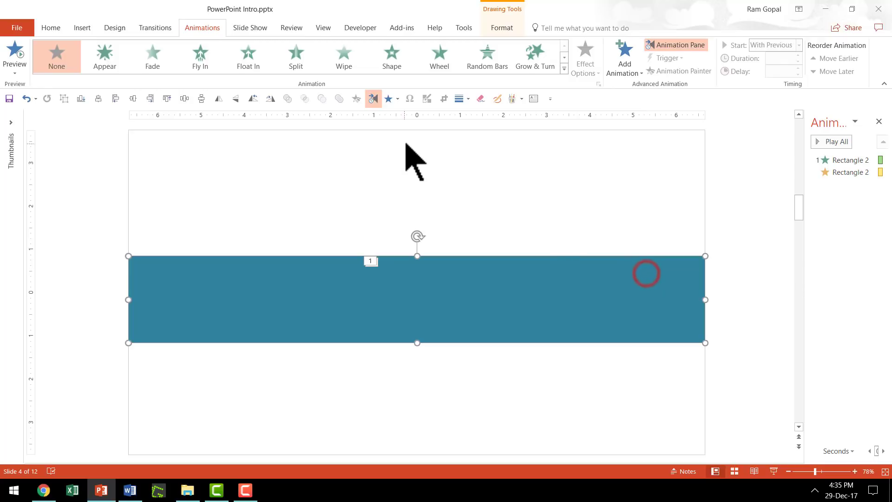
- Give the teal band a Split entrance, Vertical Out, starting After Previous
{"action": "left_click", "coordinate": [297, 59]}
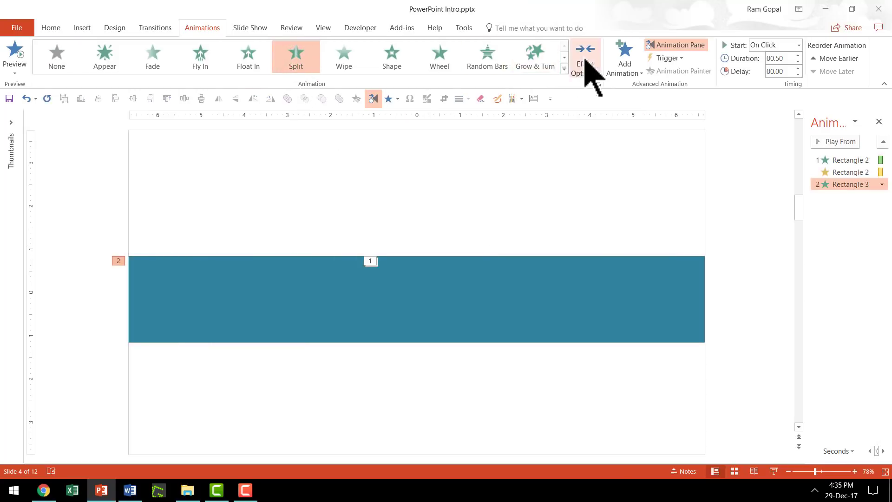
{"action": "left_click", "coordinate": [586, 65]}
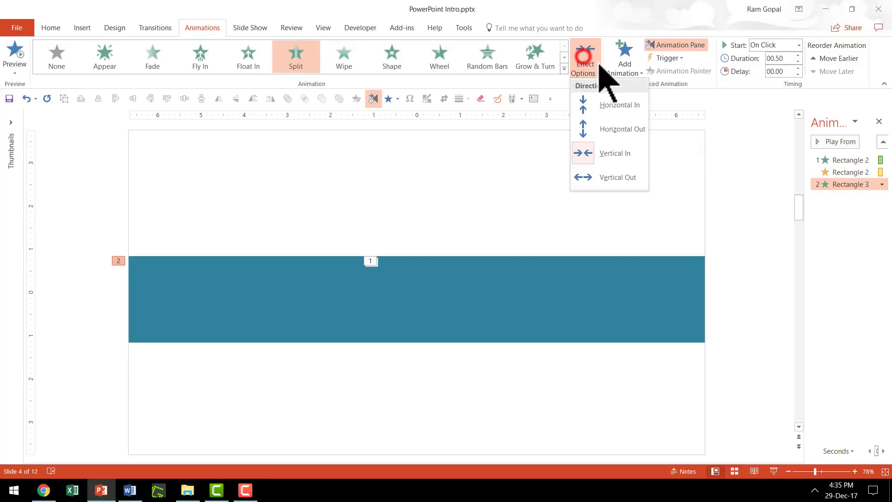
{"action": "left_click", "coordinate": [617, 177]}
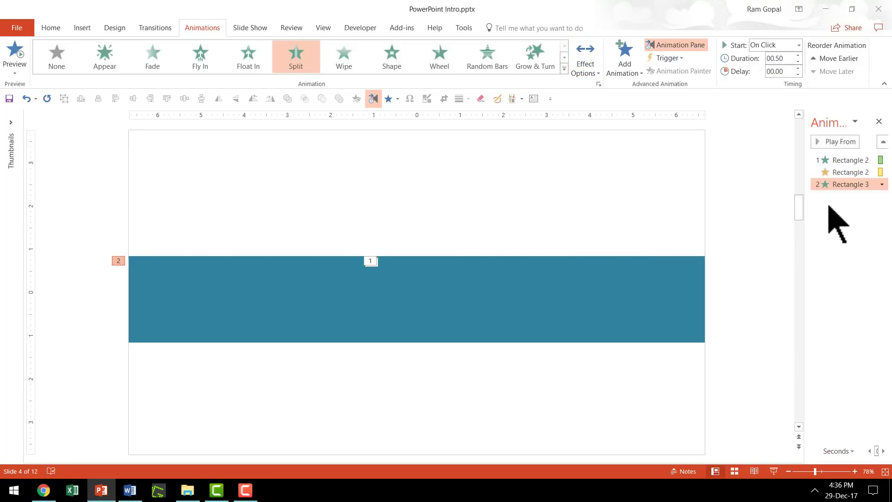
{"action": "left_click", "coordinate": [773, 45]}
{"action": "left_click", "coordinate": [772, 79]}
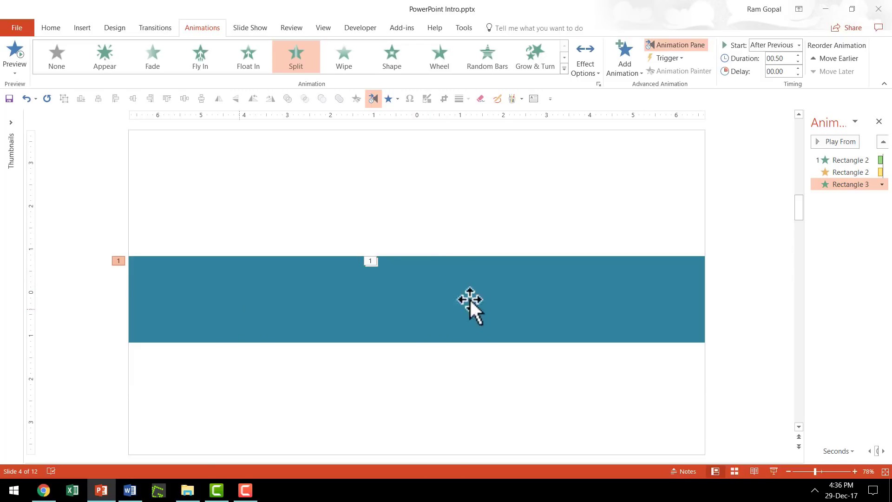
- Preview the slide's animations from the first effect, then check slide 3 and return
{"action": "left_click", "coordinate": [846, 160]}
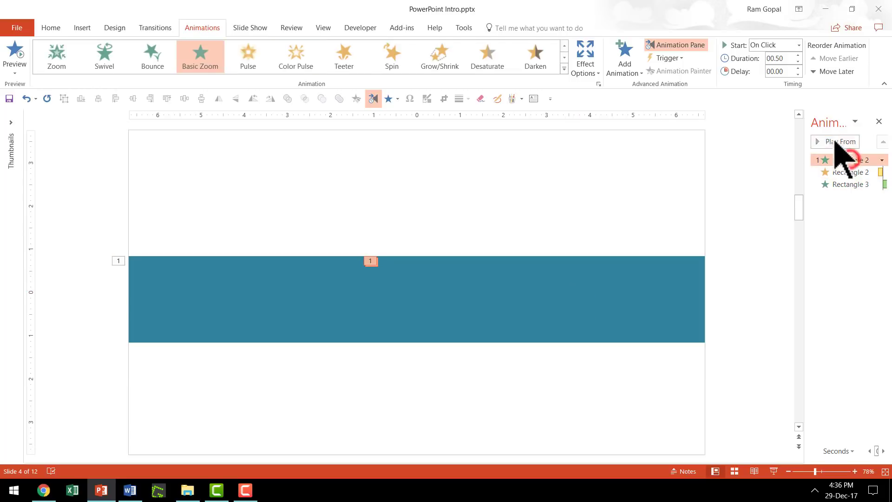
{"action": "left_click", "coordinate": [835, 142]}
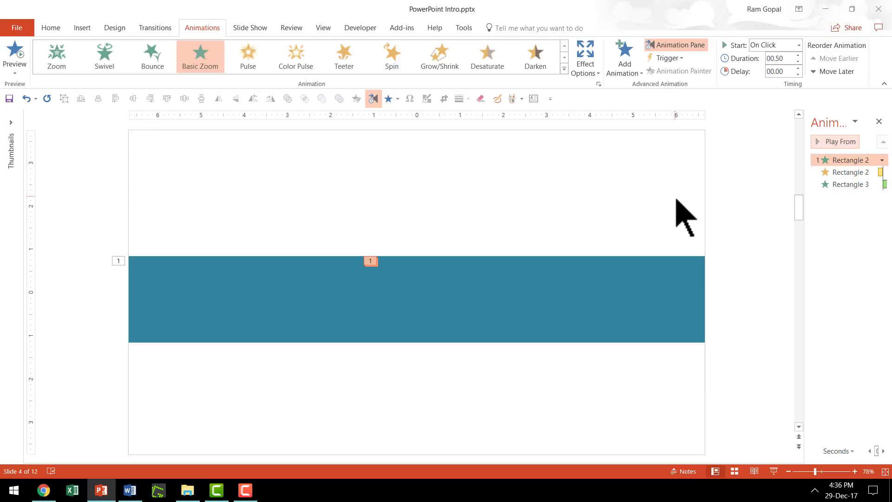
{"action": "left_click", "coordinate": [676, 199]}
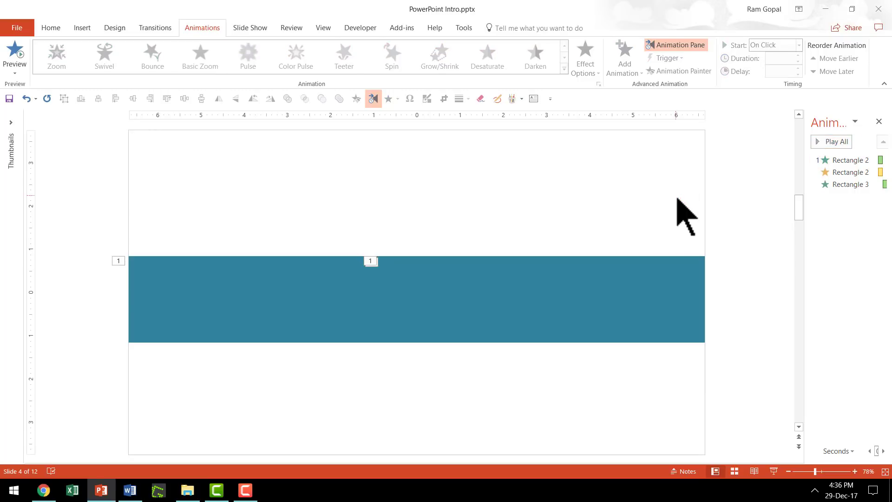
{"action": "scroll", "coordinate": [676, 199], "scroll_direction": "up", "scroll_amount": 1}
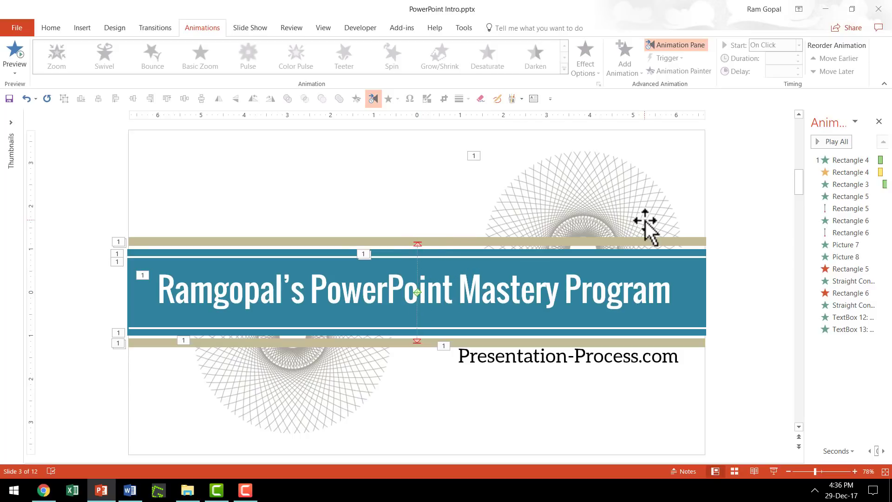
{"action": "scroll", "coordinate": [645, 221], "scroll_direction": "down", "scroll_amount": 1}
- Draw a full-width thin tan bar without outline above the band, and copy it below
{"action": "left_click", "coordinate": [60, 27]}
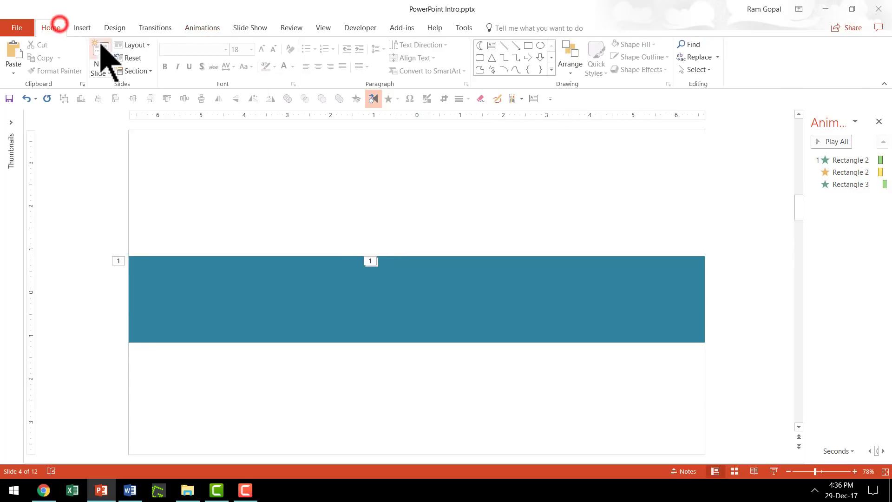
{"action": "left_click", "coordinate": [529, 45]}
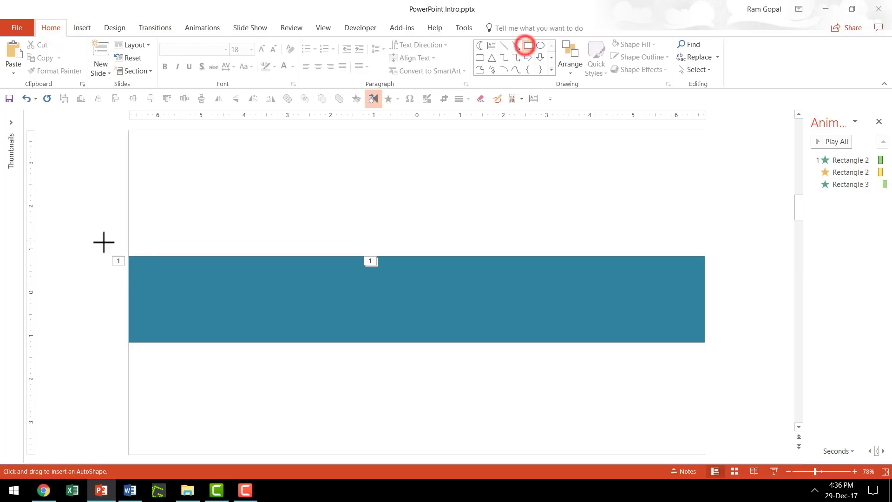
{"action": "left_click_drag", "start_coordinate": [130, 244], "coordinate": [703, 253]}
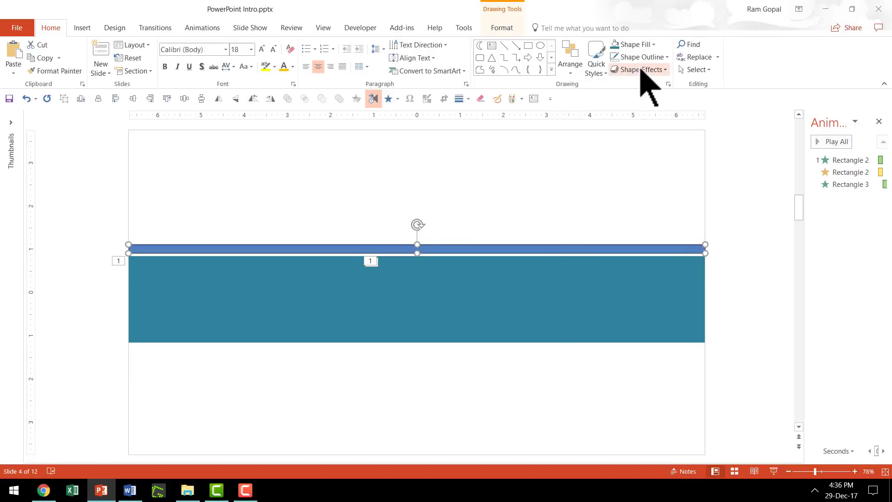
{"action": "left_click", "coordinate": [644, 57]}
{"action": "left_click", "coordinate": [656, 154]}
{"action": "left_click", "coordinate": [640, 43]}
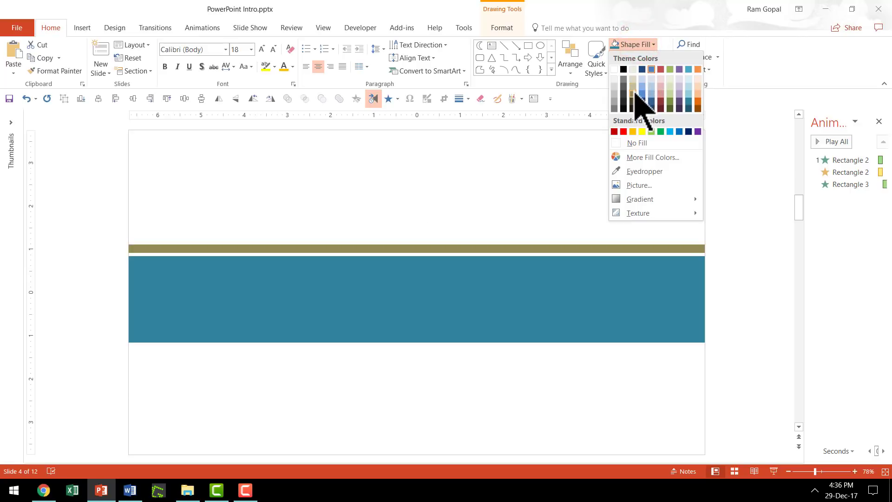
{"action": "left_click", "coordinate": [633, 93]}
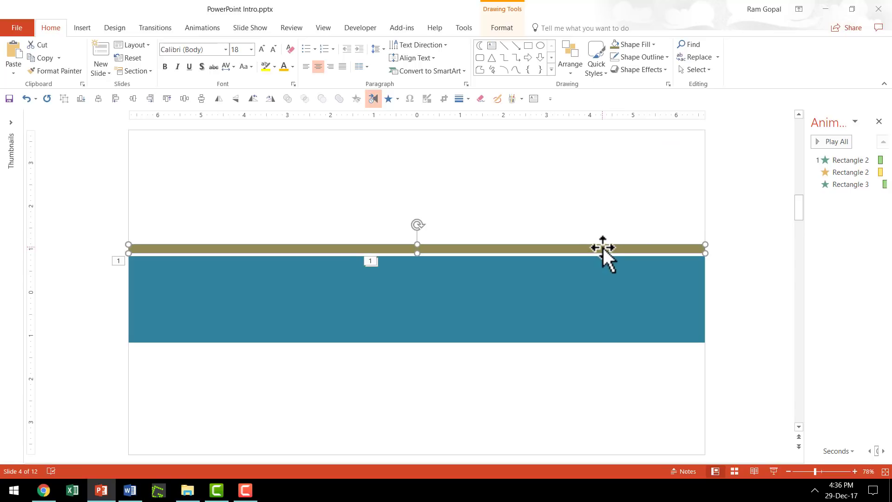
{"action": "mouse_move", "coordinate": [603, 248]}
{"action": "left_mouse_down"}
{"action": "mouse_move", "coordinate": [611, 352]}
{"action": "mouse_move", "coordinate": [603, 347]}
{"action": "left_mouse_up"}
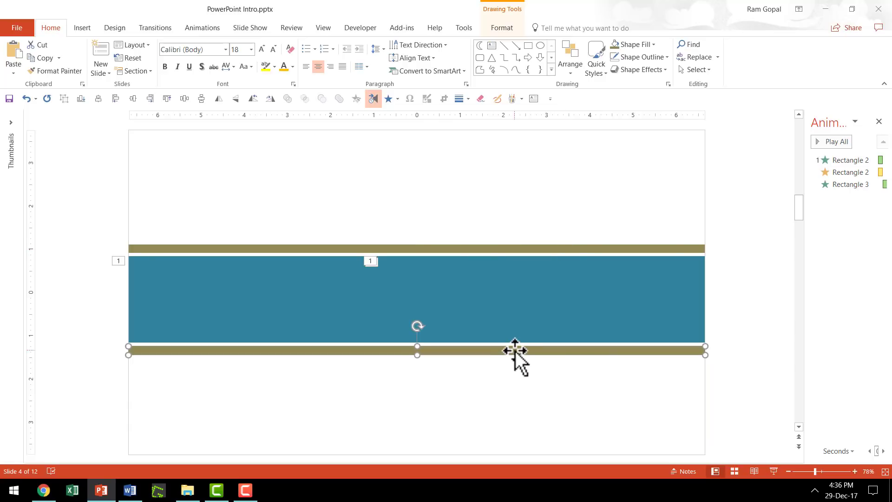
{"action": "left_click", "coordinate": [516, 371]}
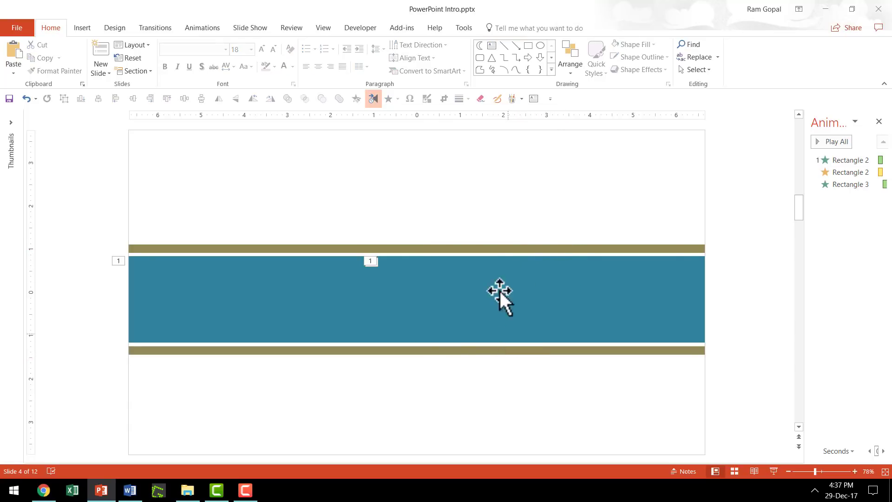
- Give both tan stripes an Appear entrance, with Rectangle 4's starting After Previous
{"action": "left_click", "coordinate": [525, 248]}
{"action": "left_click", "coordinate": [519, 349], "text": "shift"}
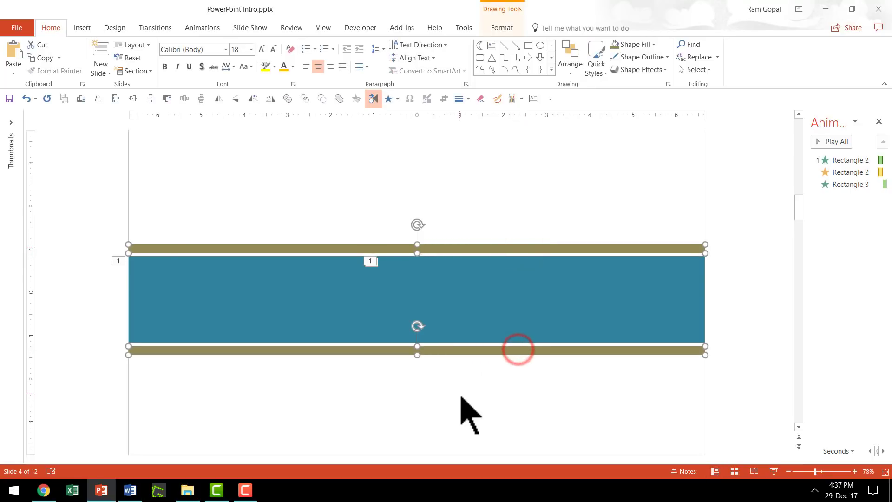
{"action": "left_click", "coordinate": [202, 28]}
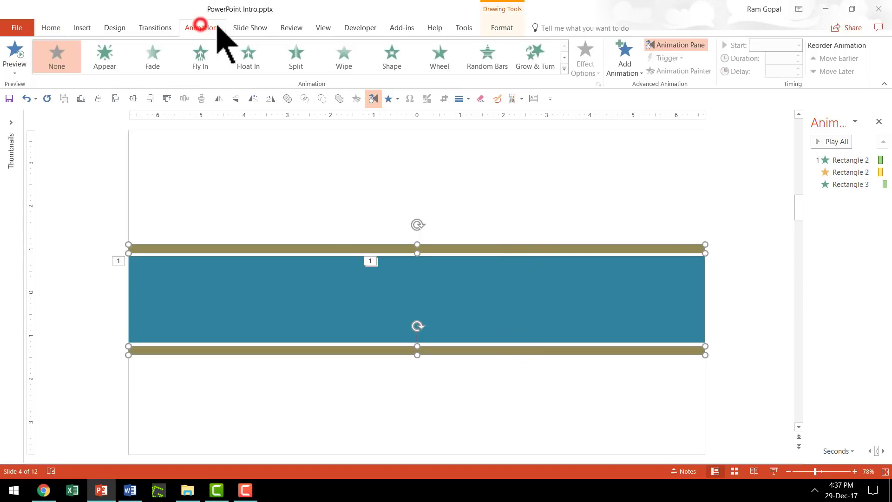
{"action": "left_click", "coordinate": [105, 55]}
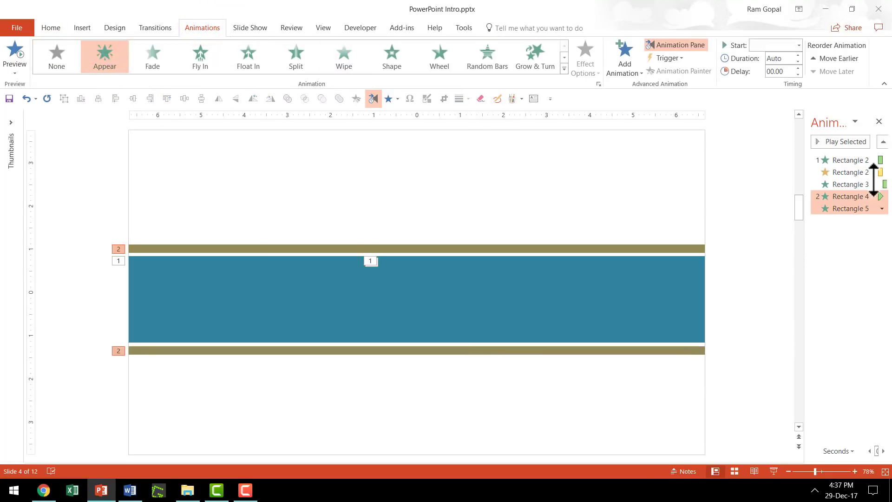
{"action": "left_click", "coordinate": [851, 196]}
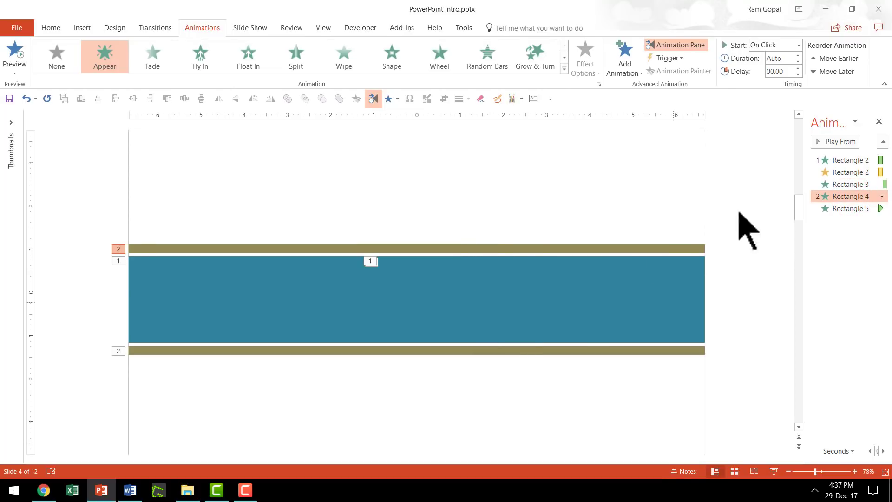
{"action": "left_click", "coordinate": [762, 45]}
{"action": "left_click", "coordinate": [766, 81]}
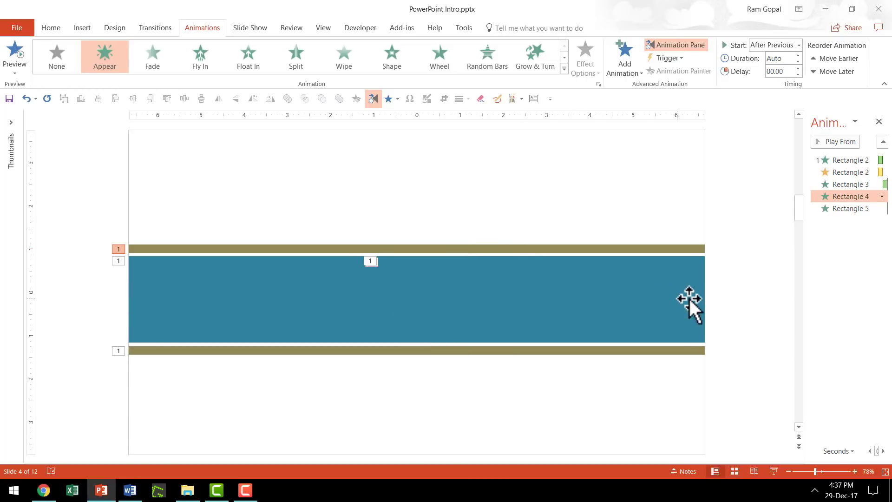
- Add a Lines motion path animation to the top tan stripe
{"action": "left_click", "coordinate": [448, 249]}
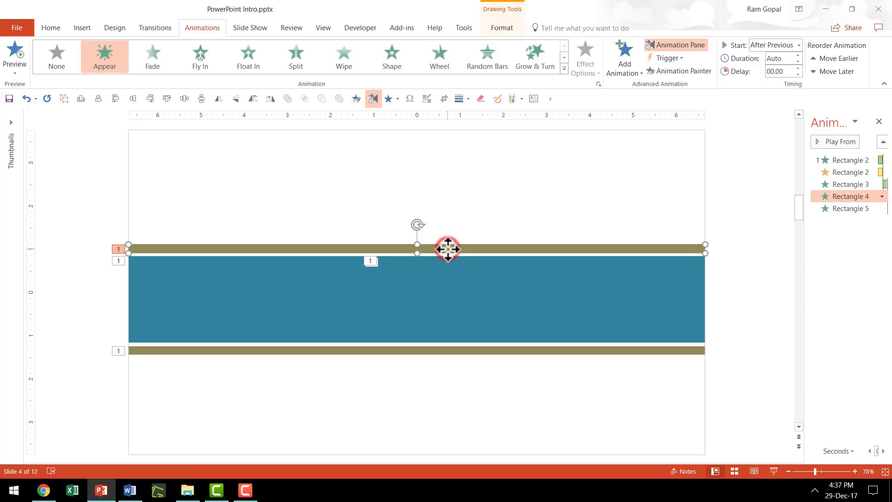
{"action": "left_click", "coordinate": [625, 60]}
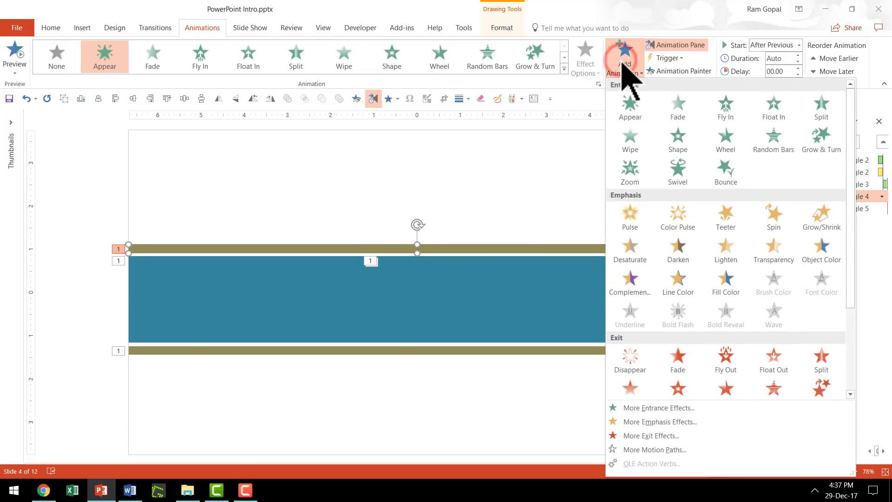
{"action": "left_click", "coordinate": [511, 179]}
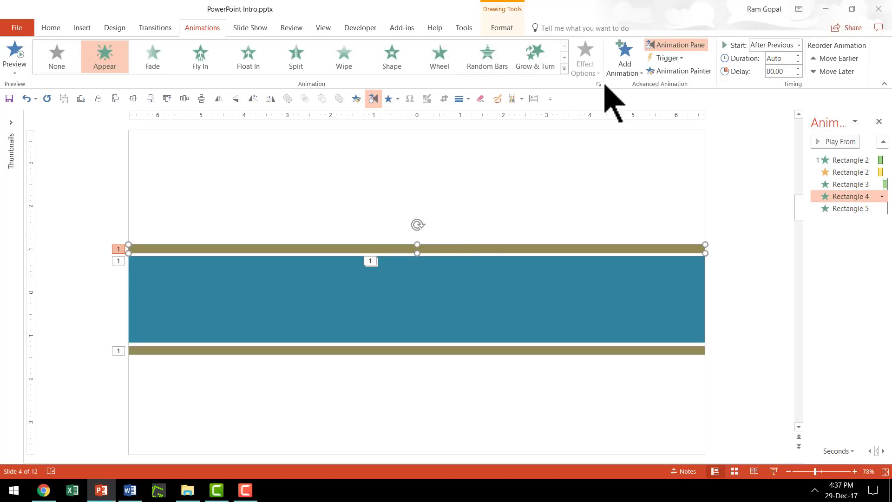
{"action": "left_click", "coordinate": [627, 58]}
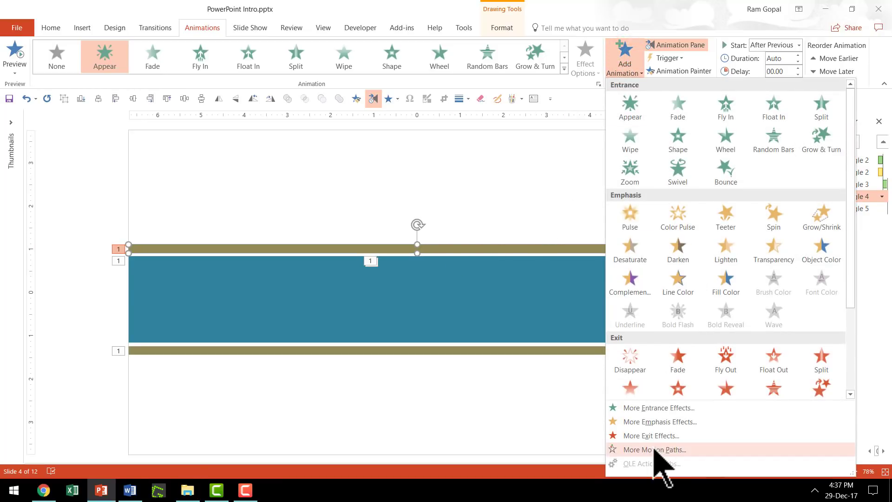
{"action": "left_click_drag", "start_coordinate": [853, 244], "coordinate": [853, 326]}
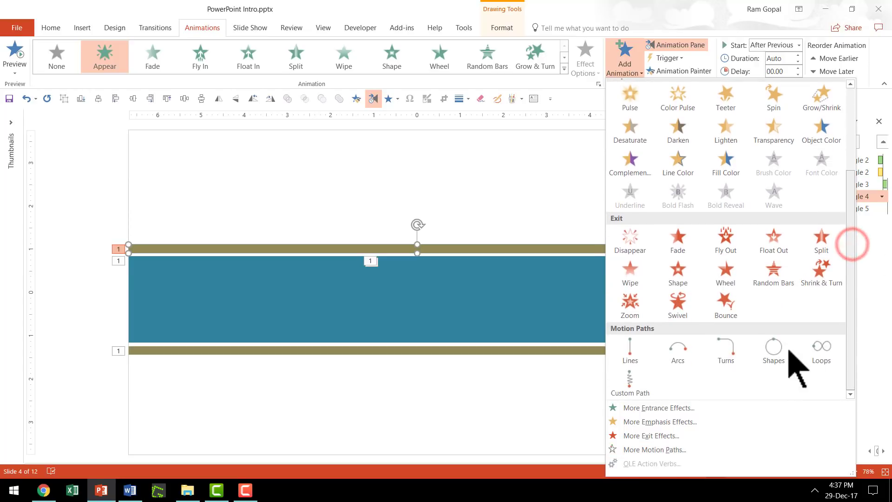
{"action": "left_click", "coordinate": [630, 351]}
{"action": "left_click", "coordinate": [575, 400]}
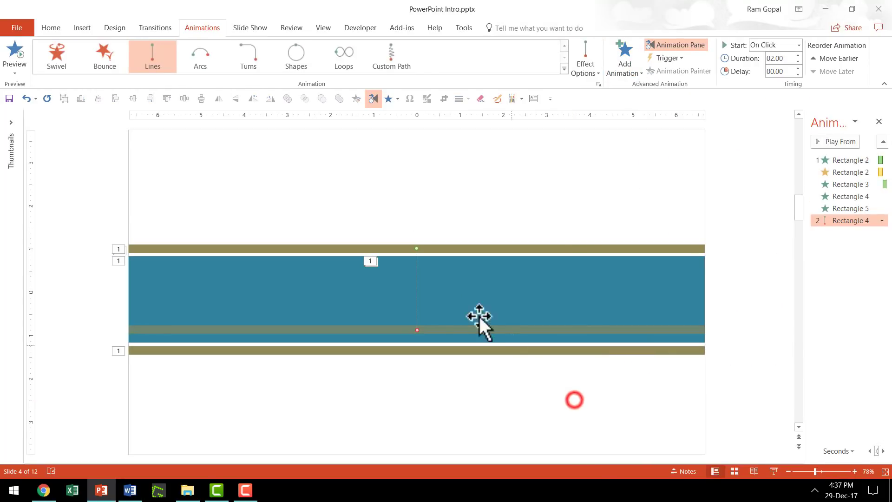
- Move the path's end point to the banner centre and reverse the path direction
{"action": "left_click_drag", "start_coordinate": [417, 330], "coordinate": [417, 296]}
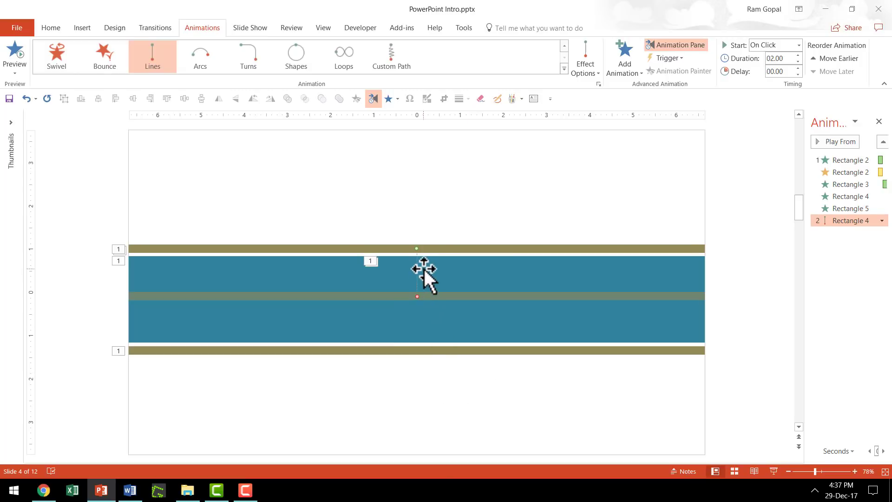
{"action": "left_click", "coordinate": [424, 249]}
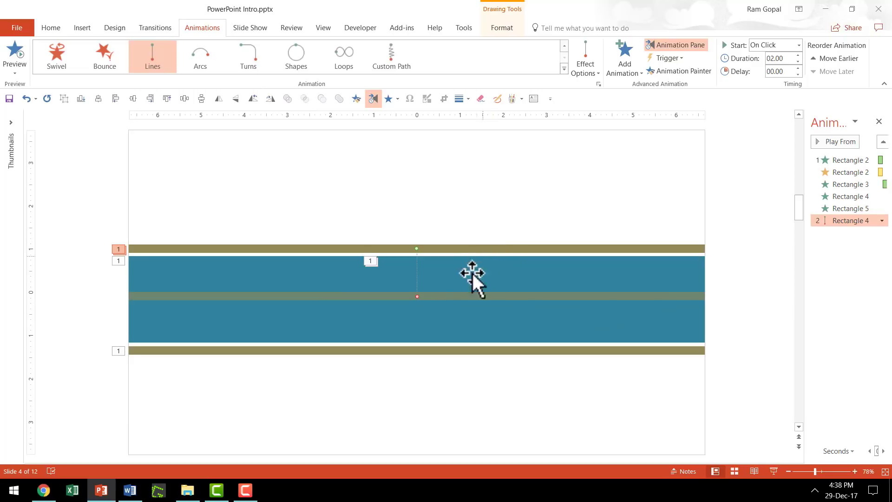
{"action": "left_click", "coordinate": [586, 65]}
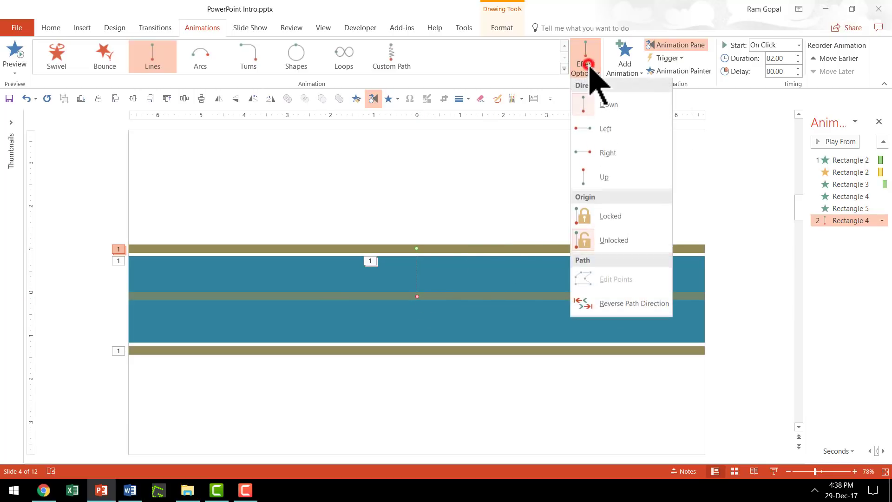
{"action": "left_click", "coordinate": [623, 305]}
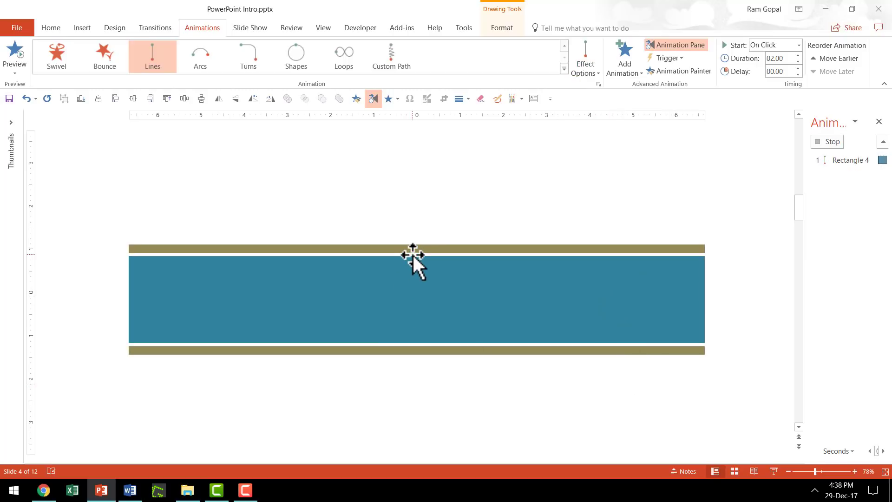
- Apply a Lines motion path animation to the bottom tan stripe
{"action": "left_click", "coordinate": [511, 352]}
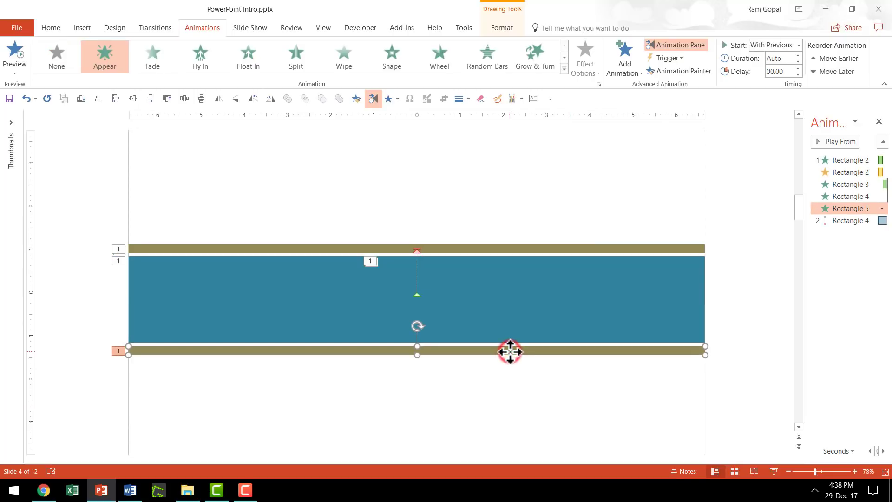
{"action": "left_click", "coordinate": [627, 63]}
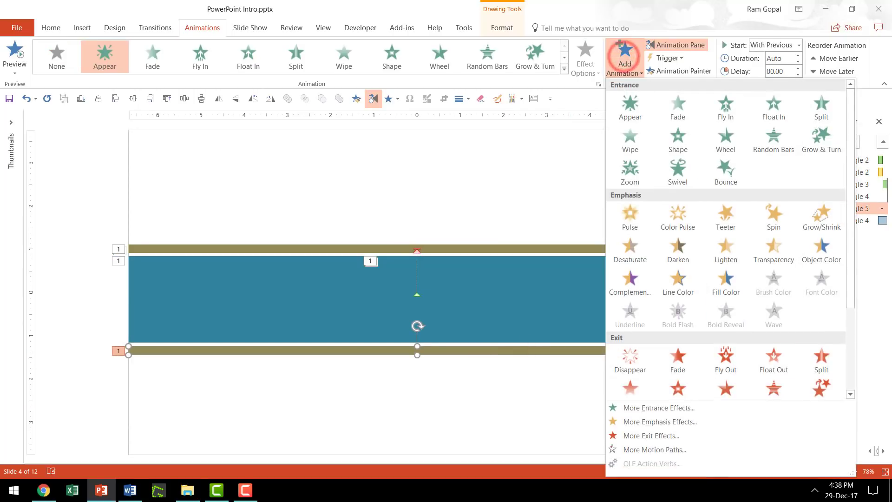
{"action": "left_click_drag", "start_coordinate": [851, 274], "coordinate": [862, 367]}
{"action": "left_click", "coordinate": [623, 360]}
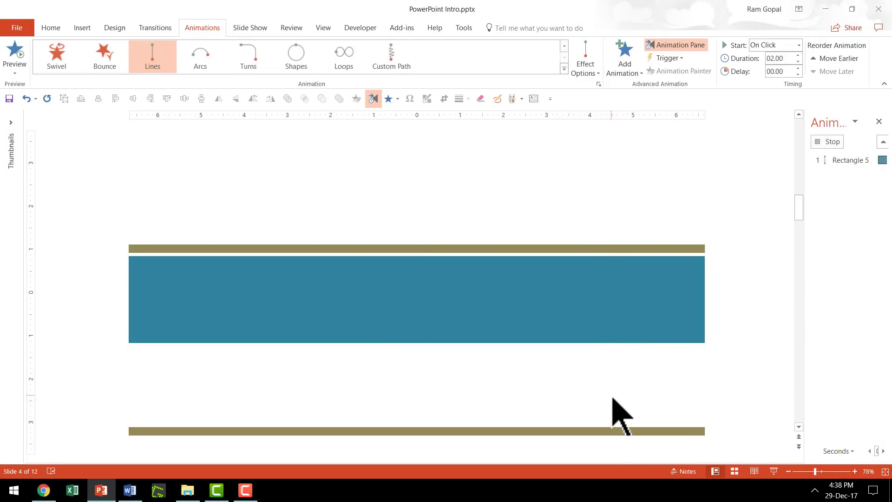
{"action": "left_click", "coordinate": [610, 395]}
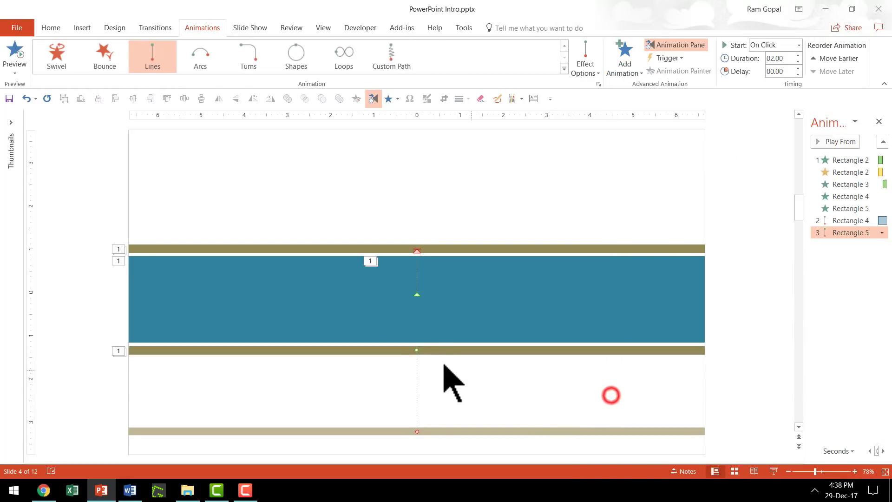
- Move the path's end to the banner centre and reverse the path direction
{"action": "left_click", "coordinate": [417, 431]}
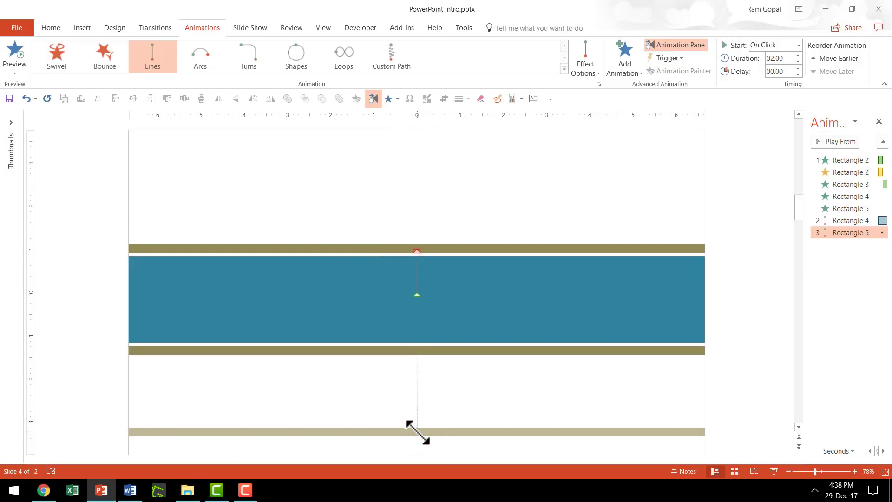
{"action": "left_click_drag", "start_coordinate": [418, 432], "coordinate": [417, 296]}
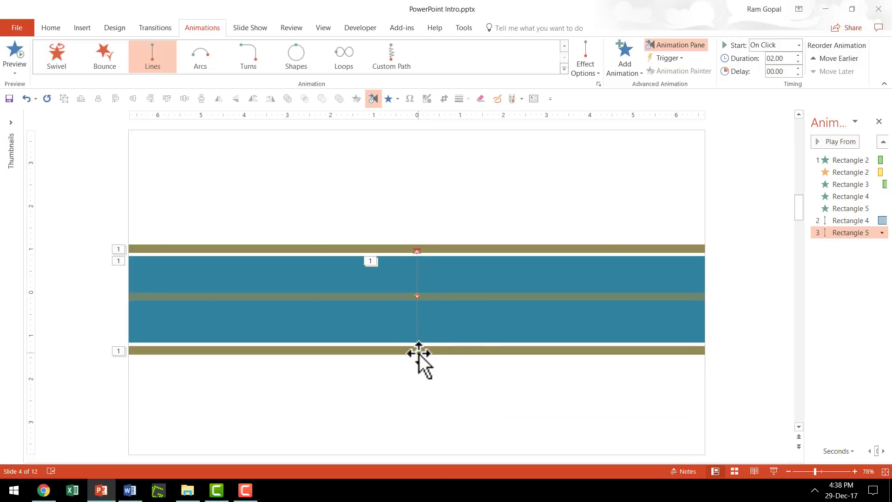
{"action": "left_click", "coordinate": [586, 60]}
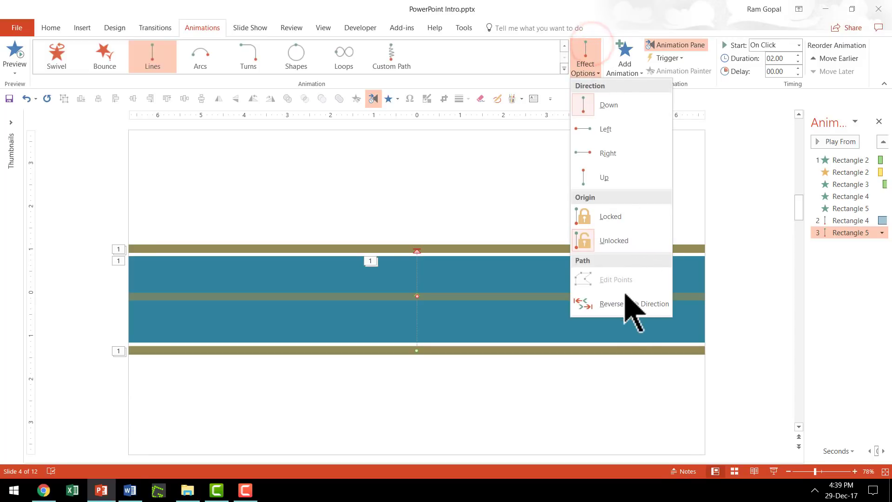
{"action": "left_click", "coordinate": [623, 304]}
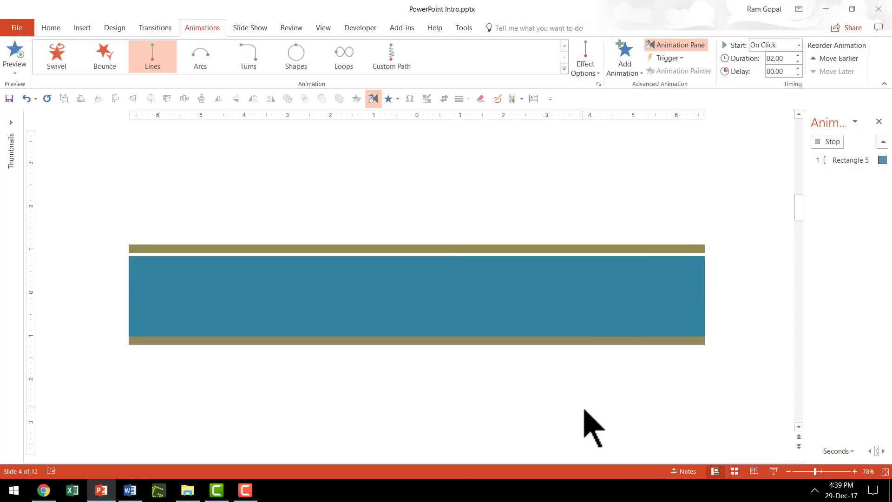
{"action": "left_click", "coordinate": [847, 220], "text": "shift"}
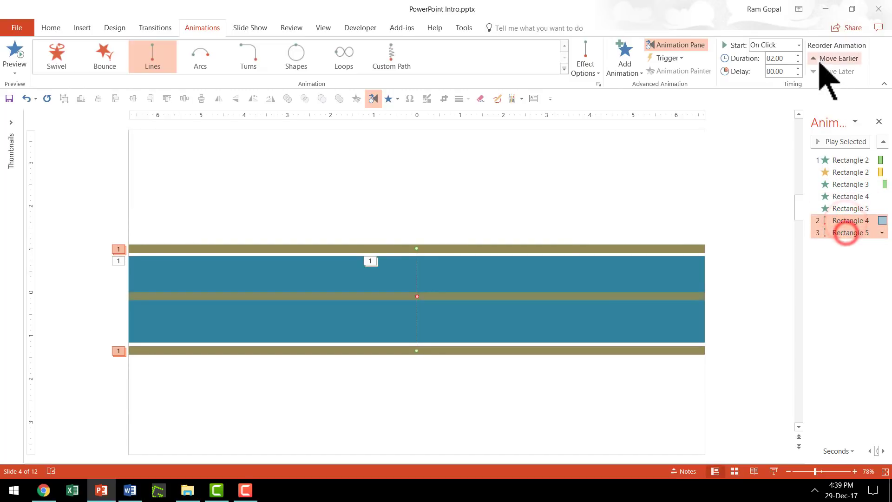
- Set the duration of both stripe motion paths to 00.50 seconds
{"action": "left_click", "coordinate": [798, 61]}
{"action": "left_click", "coordinate": [798, 61]}
{"action": "left_click", "coordinate": [799, 61]}
{"action": "left_click", "coordinate": [798, 60]}
{"action": "left_click", "coordinate": [798, 61]}
{"action": "left_click", "coordinate": [798, 61]}
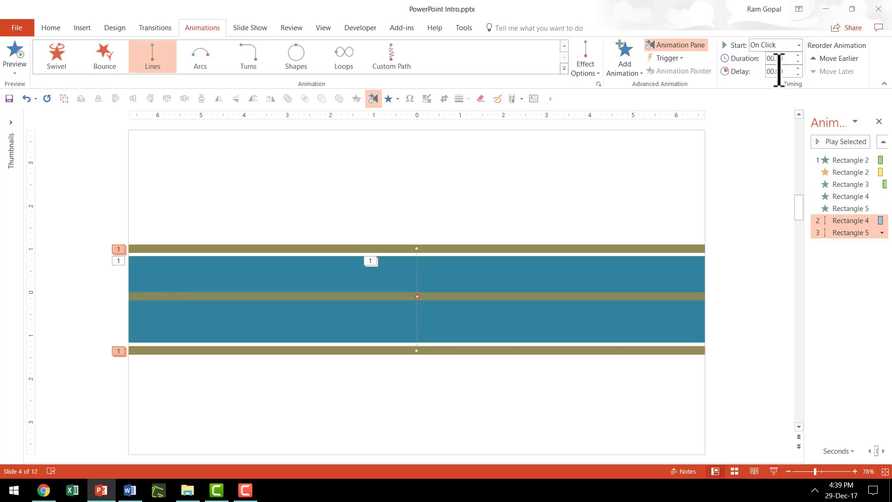
- Start the Rectangle 4 and Rectangle 5 paths With Previous, then play the slide show
{"action": "left_click", "coordinate": [850, 221]}
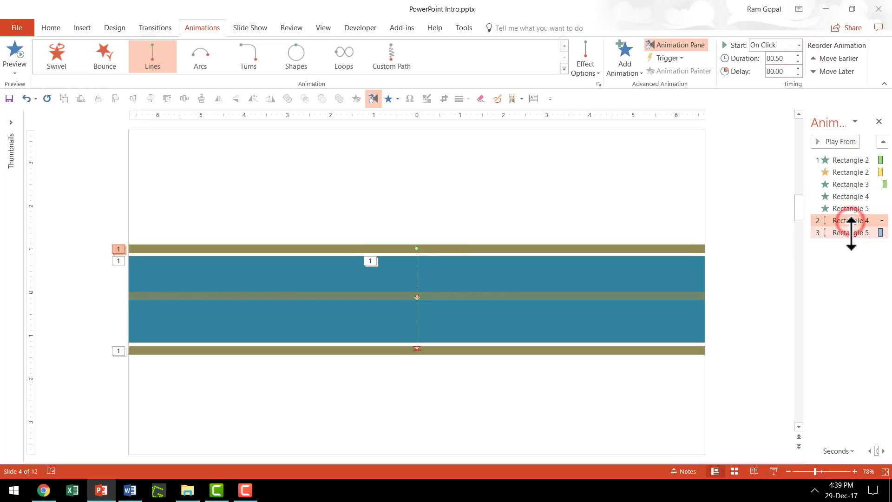
{"action": "left_click", "coordinate": [773, 45]}
{"action": "left_click", "coordinate": [768, 65]}
{"action": "left_click", "coordinate": [841, 232]}
{"action": "left_click", "coordinate": [774, 45]}
{"action": "left_click", "coordinate": [770, 67]}
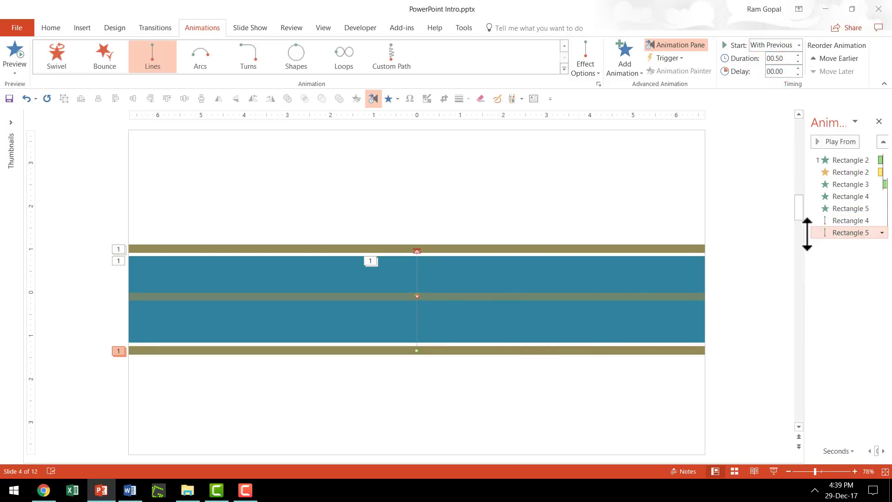
{"action": "left_click", "coordinate": [773, 471]}
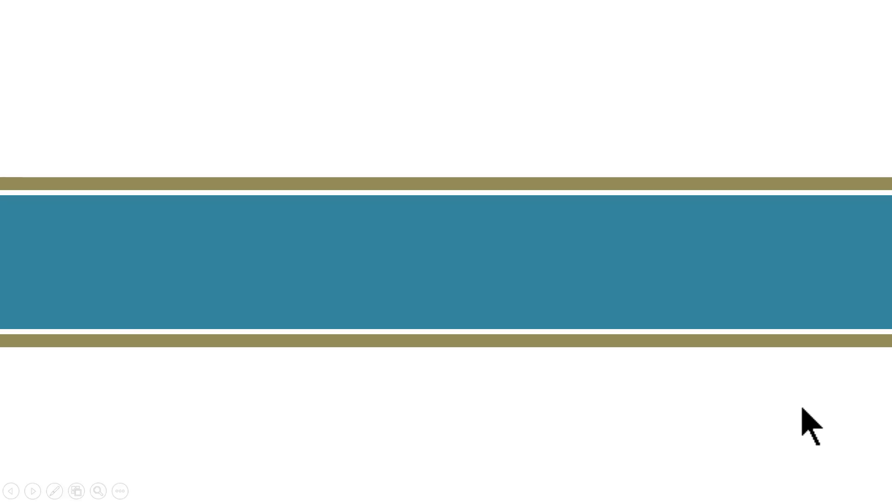
{"action": "key", "text": "Escape"}
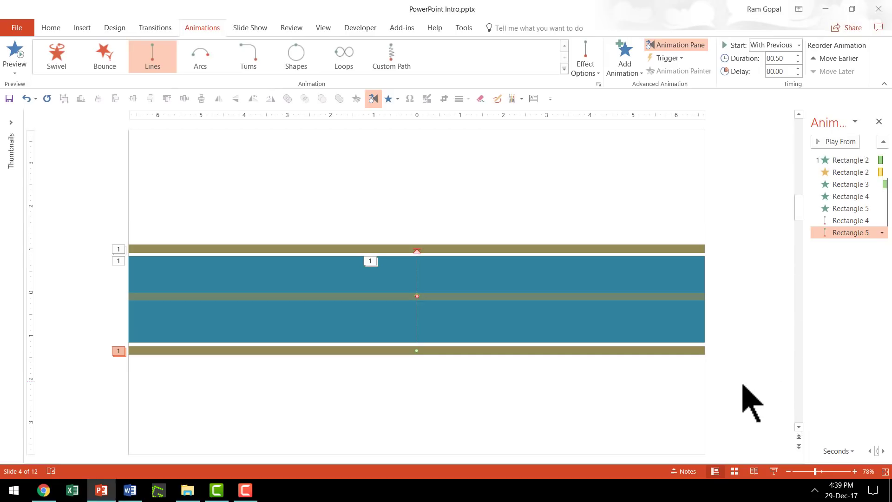